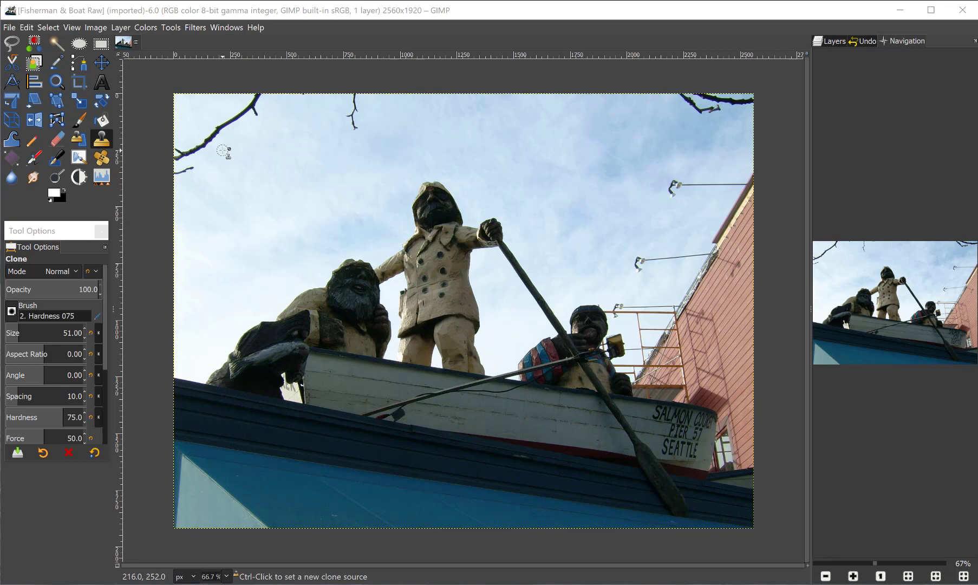
# - Clone clean sky over the small twig and the large dark branch in the photo's upper-left corner
pyautogui.keyDown('ctrl'); pyautogui.click(259, 132); pyautogui.keyUp('ctrl')
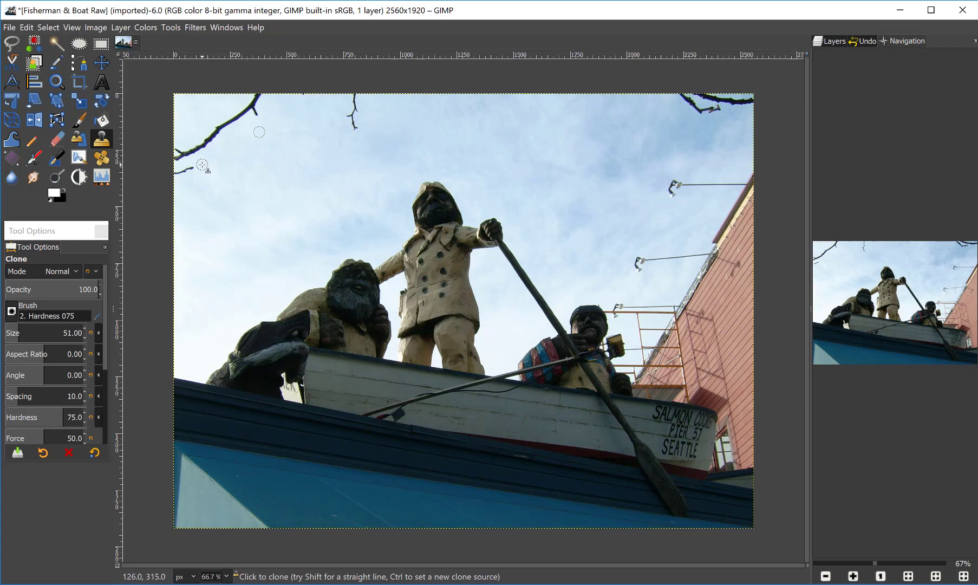
pyautogui.moveTo(197, 165); pyautogui.dragTo(177, 172)
pyautogui.press('ctrl')
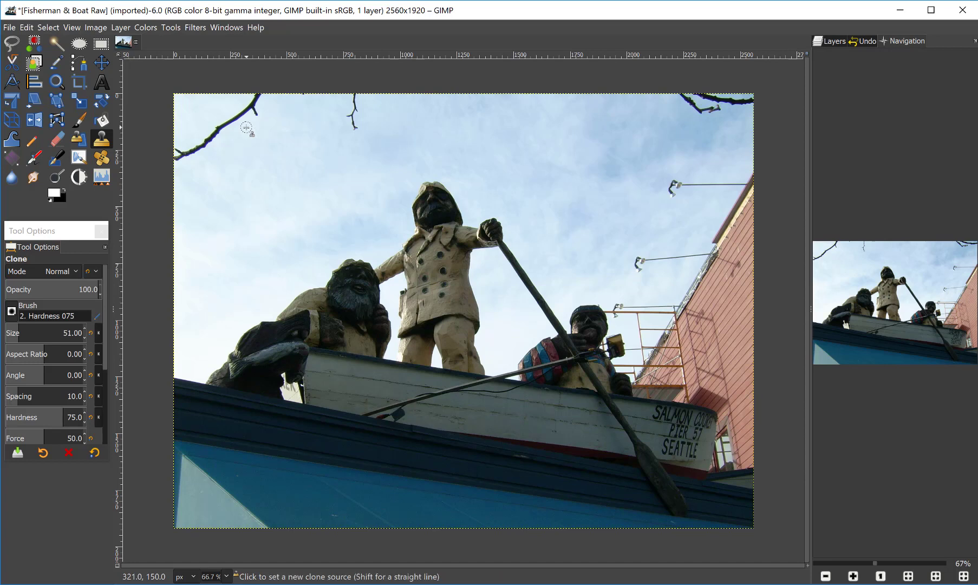
pyautogui.keyDown('ctrl'); pyautogui.click(247, 128); pyautogui.keyUp('ctrl')
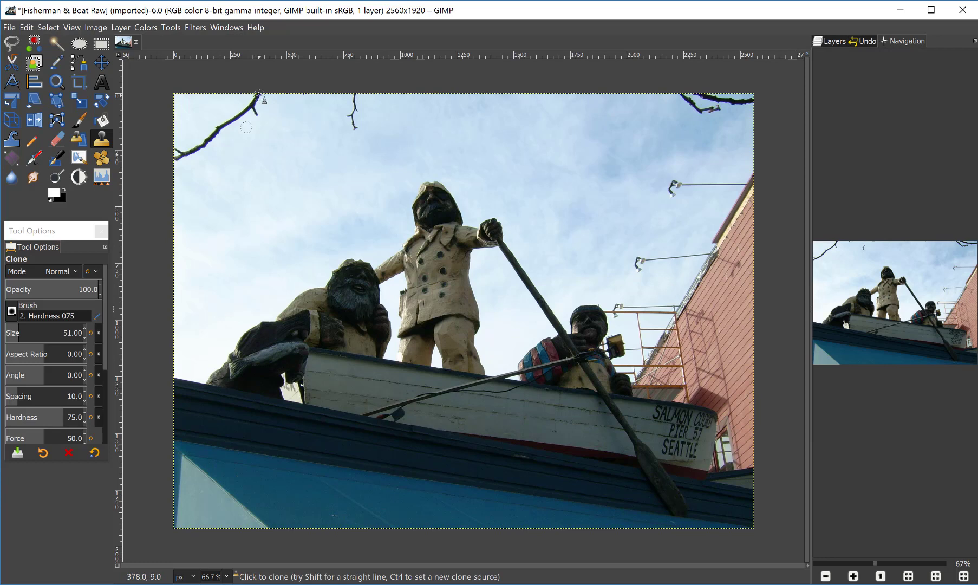
pyautogui.moveTo(259, 95)
pyautogui.mouseDown()
pyautogui.moveTo(257, 118)
pyautogui.moveTo(247, 105)
pyautogui.moveTo(231, 120)
pyautogui.moveTo(255, 113)
pyautogui.mouseUp()
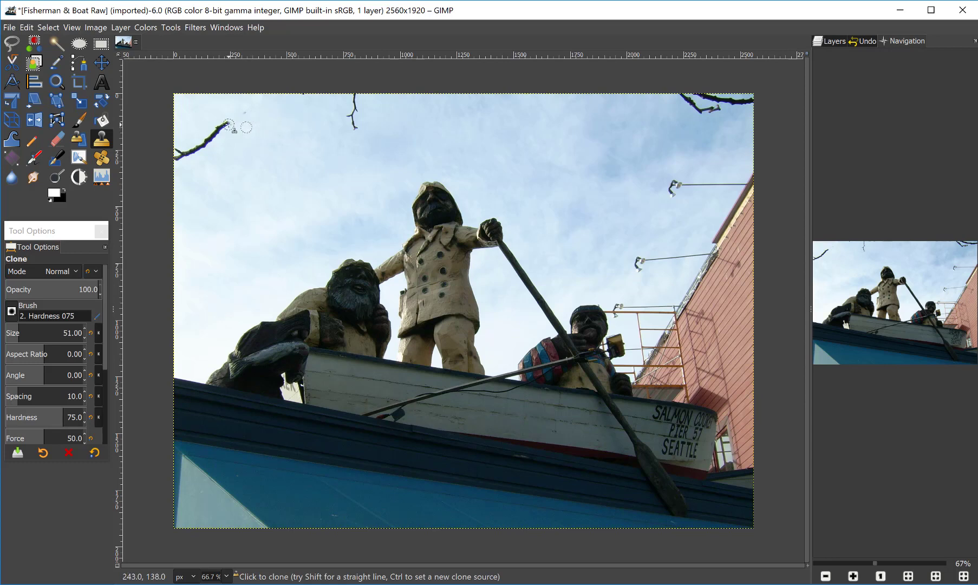
pyautogui.moveTo(228, 125)
pyautogui.mouseDown()
pyautogui.moveTo(176, 157)
pyautogui.moveTo(188, 146)
pyautogui.mouseUp()
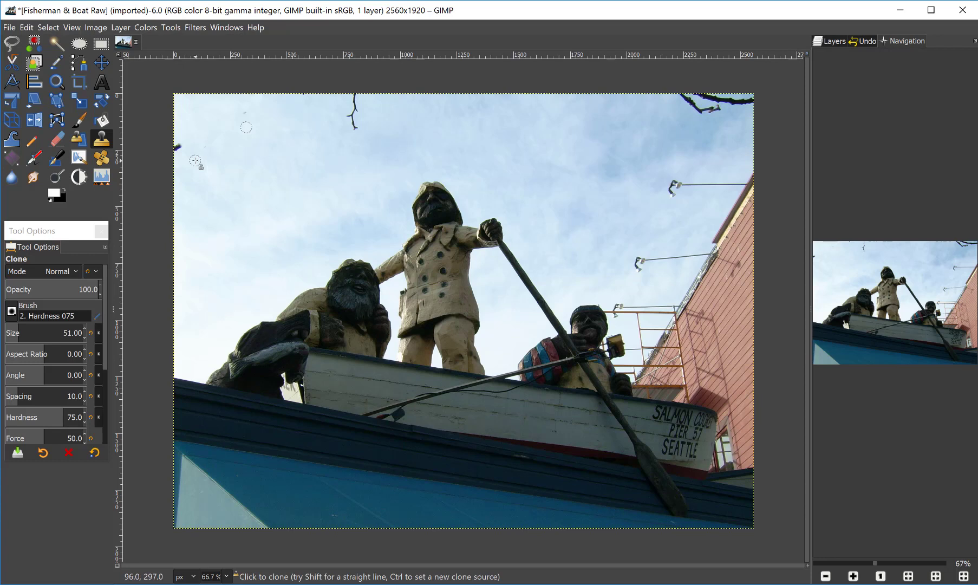
pyautogui.press('ctrl')
pyautogui.keyDown('ctrl'); pyautogui.click(196, 161); pyautogui.keyUp('ctrl')
pyautogui.keyDown('ctrl'); pyautogui.click(296, 110); pyautogui.keyUp('ctrl')
# - Clone nearby sky over the thin twig hanging from the photo's top edge, above and left of the standing fisherman
pyautogui.press('ctrl')
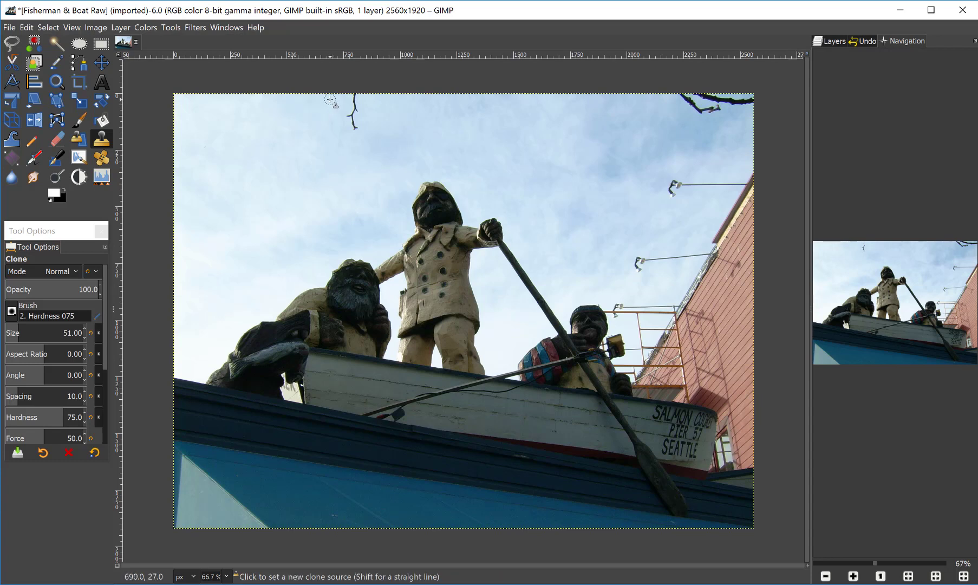
pyautogui.keyDown('ctrl'); pyautogui.click(330, 100); pyautogui.keyUp('ctrl')
pyautogui.moveTo(354, 98); pyautogui.dragTo(354, 126)
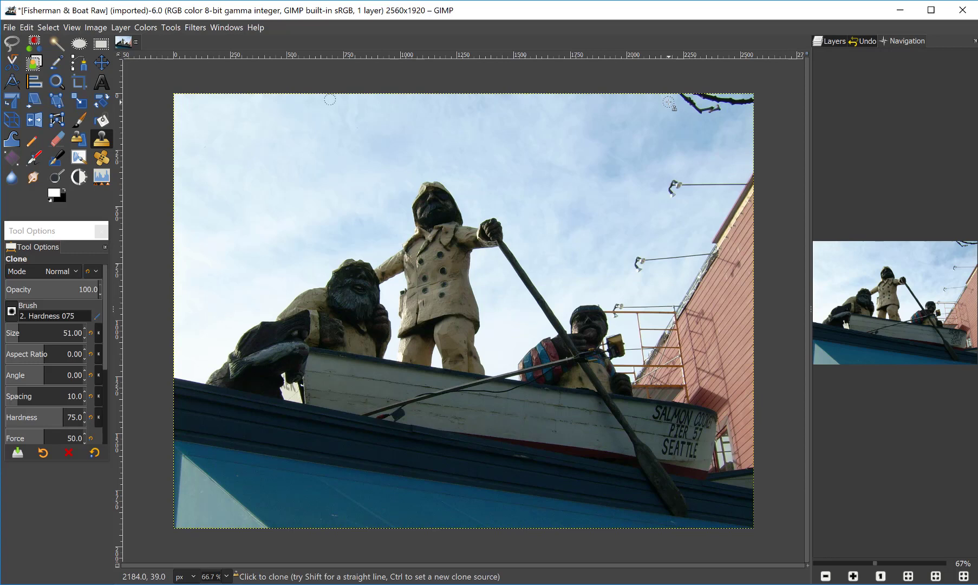
# - Clone clean sky over the dark branches in the photo's upper-right corner, resampling the source along the way
pyautogui.press('ctrl')
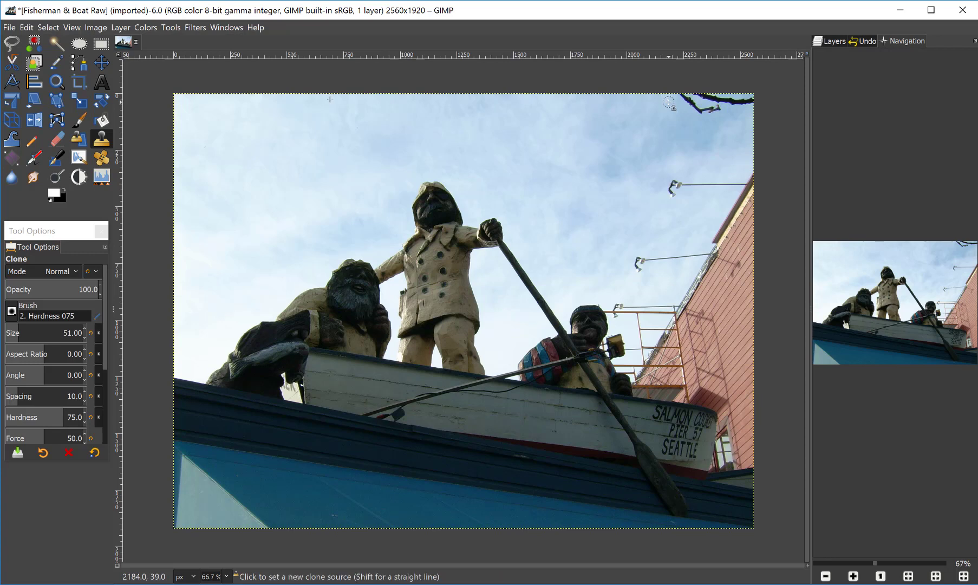
pyautogui.keyDown('ctrl'); pyautogui.click(669, 103); pyautogui.keyUp('ctrl')
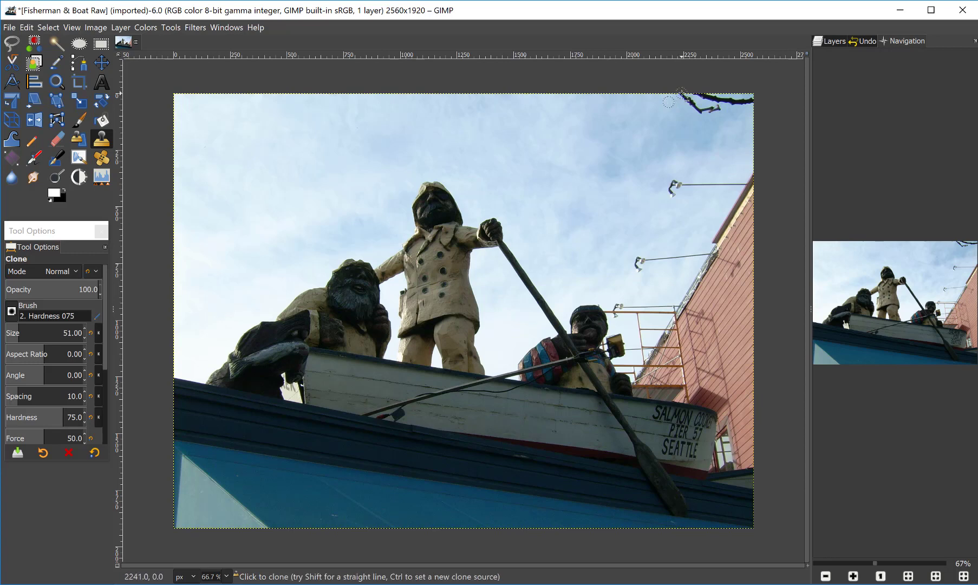
pyautogui.moveTo(682, 95); pyautogui.dragTo(712, 110)
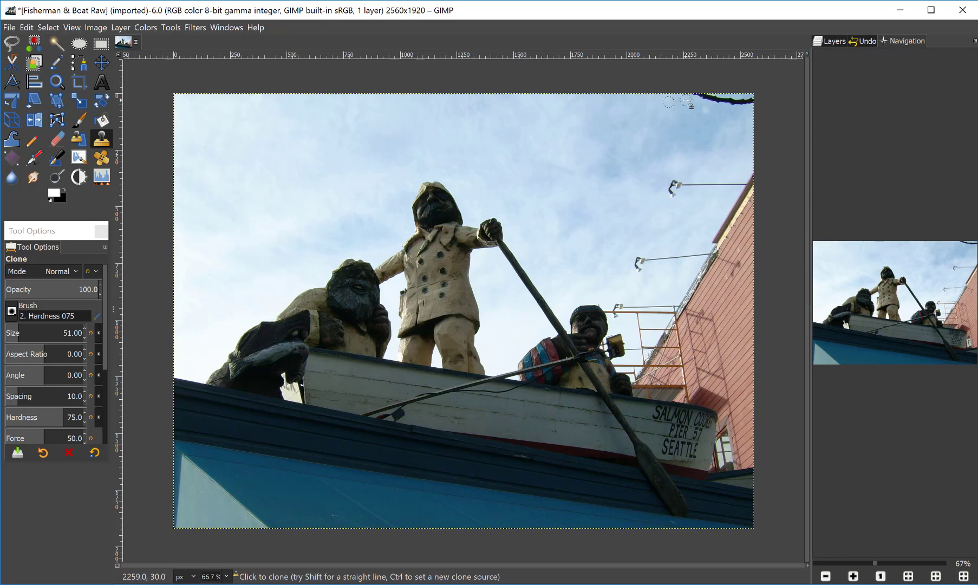
pyautogui.keyDown('ctrl'); pyautogui.click(685, 101); pyautogui.keyUp('ctrl')
pyautogui.moveTo(698, 94); pyautogui.dragTo(740, 102)
pyautogui.moveTo(743, 101); pyautogui.dragTo(744, 102)
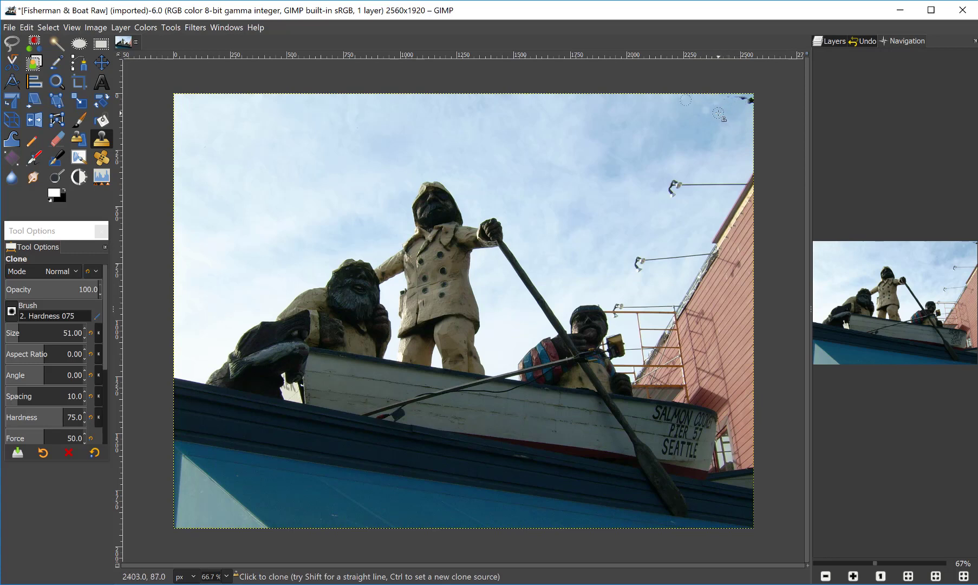
pyautogui.keyDown('ctrl'); pyautogui.click(716, 112); pyautogui.keyUp('ctrl')
pyautogui.moveTo(728, 99); pyautogui.dragTo(748, 99)
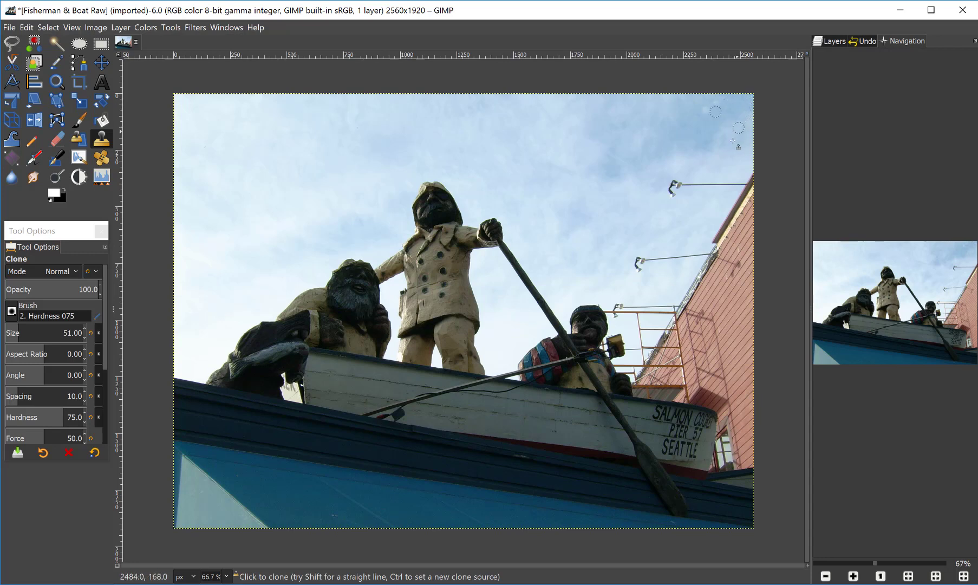
# - Clone adjacent sky over the uppermost lamp and its long arm extending from the brick building's roof
pyautogui.keyDown('ctrl'); pyautogui.click(741, 168); pyautogui.keyUp('ctrl')
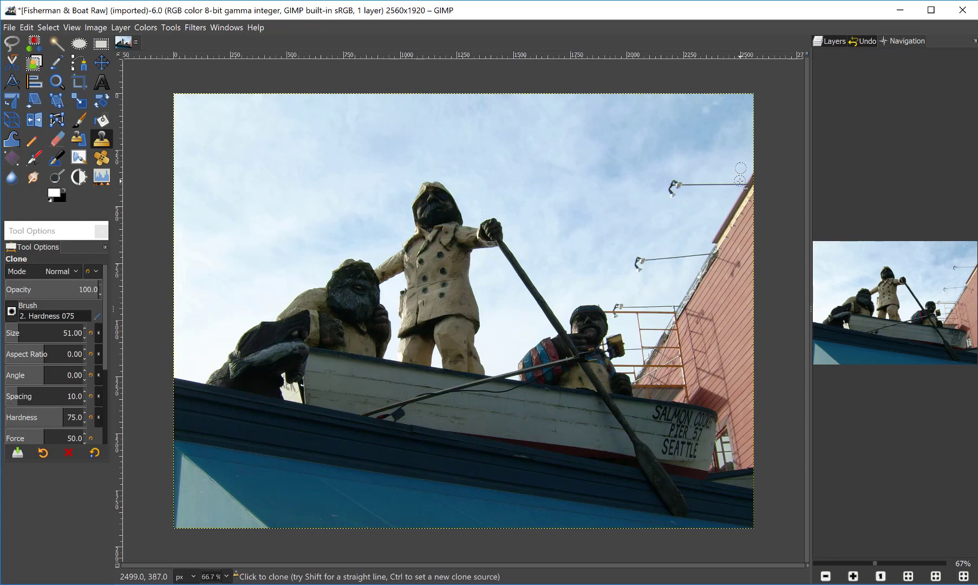
pyautogui.moveTo(740, 181); pyautogui.dragTo(701, 182)
pyautogui.moveTo(686, 185); pyautogui.dragTo(693, 185)
pyautogui.keyDown('ctrl'); pyautogui.click(668, 170); pyautogui.keyUp('ctrl')
pyautogui.press('ctrl')
pyautogui.keyDown('ctrl'); pyautogui.click(666, 178); pyautogui.keyUp('ctrl')
pyautogui.moveTo(679, 186); pyautogui.dragTo(669, 195)
pyautogui.keyDown('ctrl'); pyautogui.click(731, 176); pyautogui.keyUp('ctrl')
# - Clone sky over the middle lamp with its arm and the lowest lamp beside the orange scaffolding
pyautogui.keyDown('ctrl'); pyautogui.click(625, 249); pyautogui.keyUp('ctrl')
pyautogui.moveTo(637, 265); pyautogui.dragTo(704, 252)
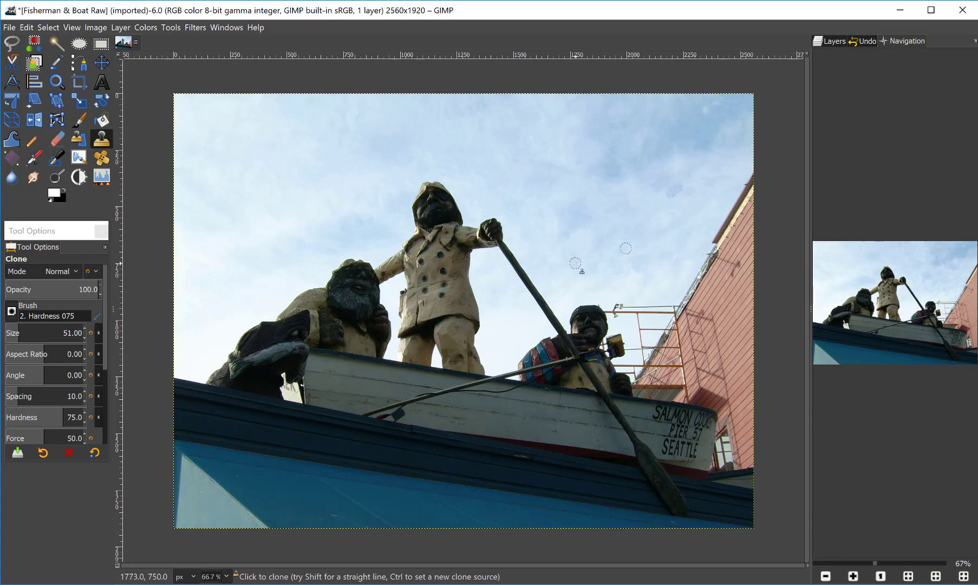
pyautogui.keyDown('ctrl'); pyautogui.click(610, 293); pyautogui.keyUp('ctrl')
pyautogui.moveTo(614, 306); pyautogui.dragTo(636, 302)
pyautogui.moveTo(633, 304); pyautogui.dragTo(670, 304)
pyautogui.keyDown('ctrl'); pyautogui.click(635, 299); pyautogui.keyUp('ctrl')
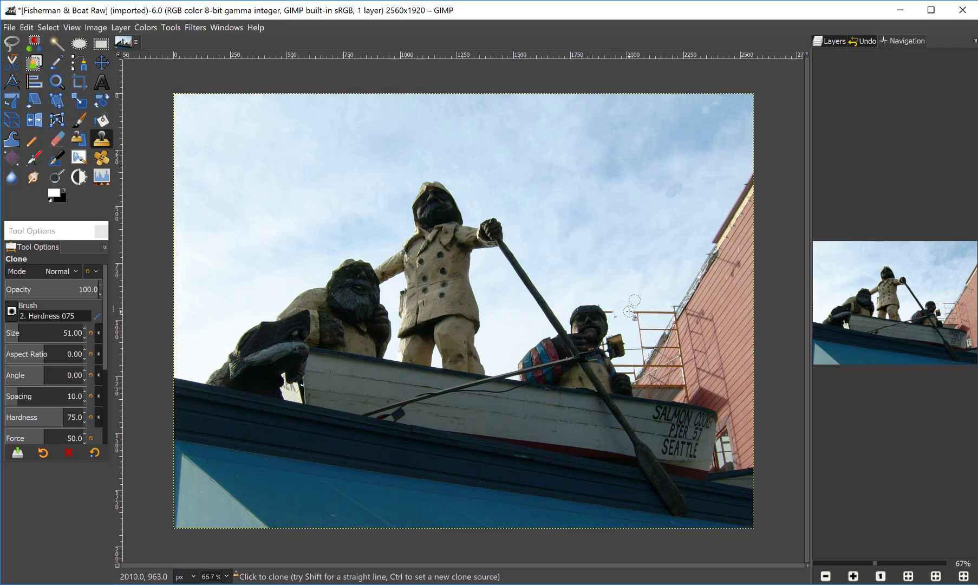
pyautogui.keyDown('ctrl'); pyautogui.click(633, 287); pyautogui.keyUp('ctrl')
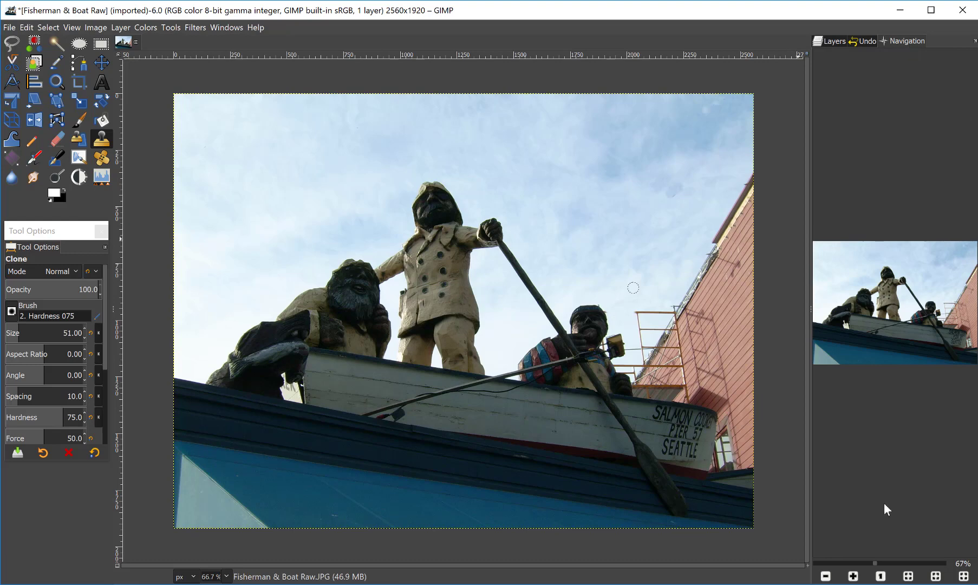
# - Clone matching sky over the dark blotch left where the uppermost lamp was, and resample sky near the roof
pyautogui.click(900, 564)
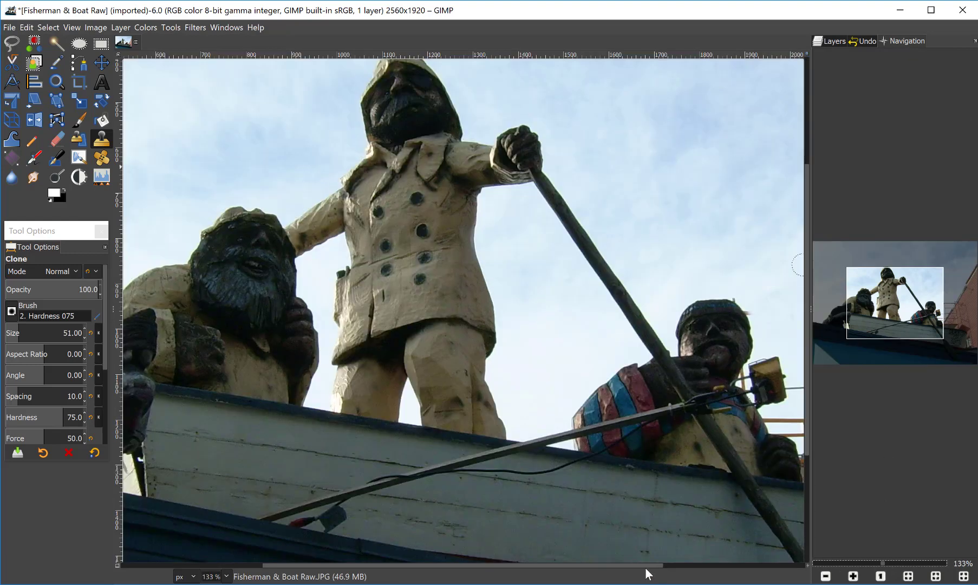
pyautogui.moveTo(642, 565); pyautogui.dragTo(753, 565)
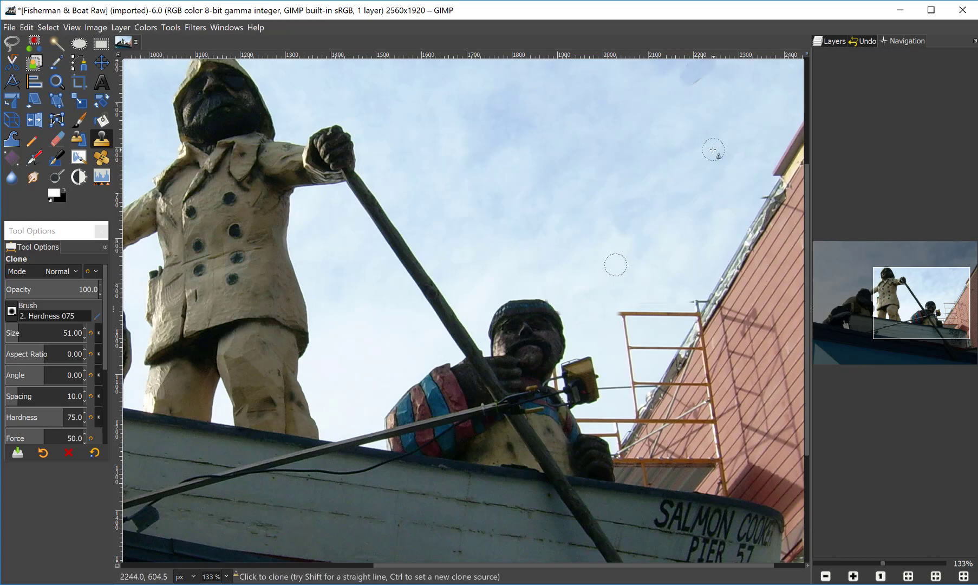
pyautogui.scroll(5, 713, 150)
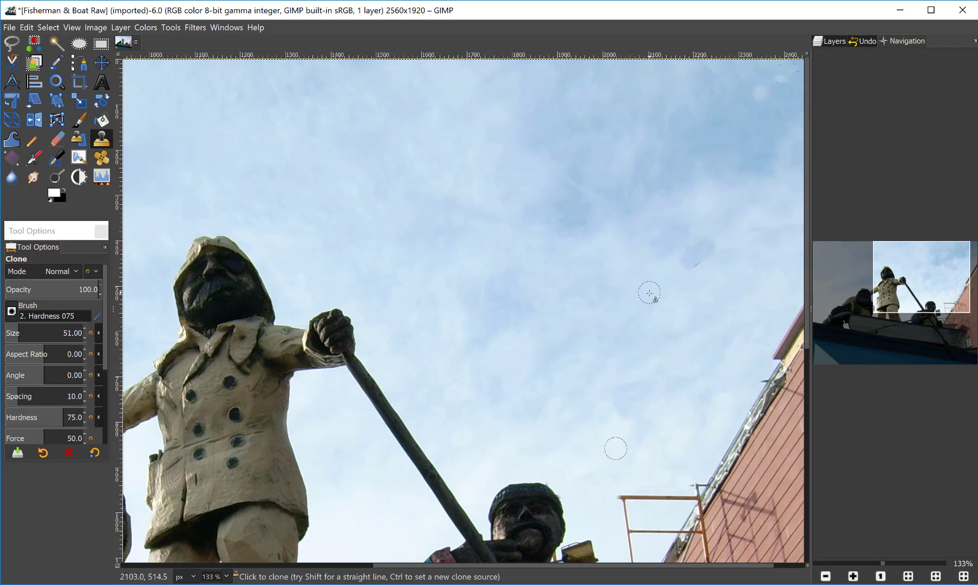
pyautogui.press('ctrl')
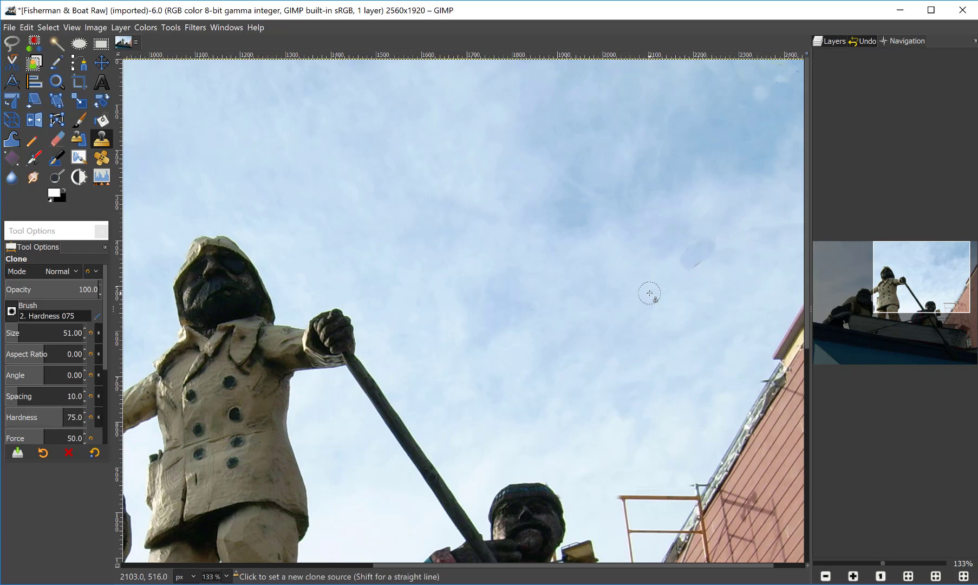
pyautogui.keyDown('ctrl'); pyautogui.click(652, 289); pyautogui.keyUp('ctrl')
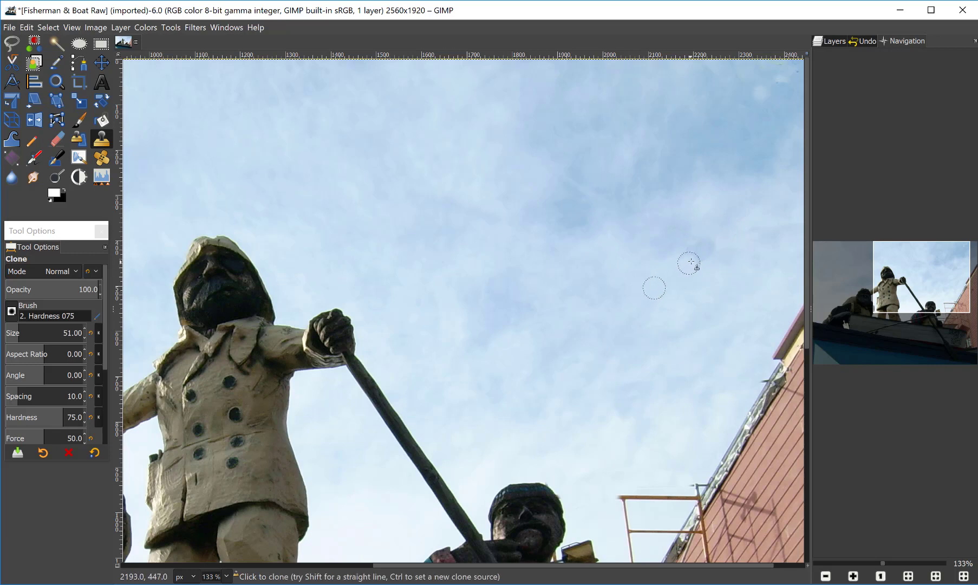
pyautogui.moveTo(691, 262)
pyautogui.mouseDown()
pyautogui.moveTo(705, 254)
pyautogui.moveTo(681, 256)
pyautogui.moveTo(715, 247)
pyautogui.mouseUp()
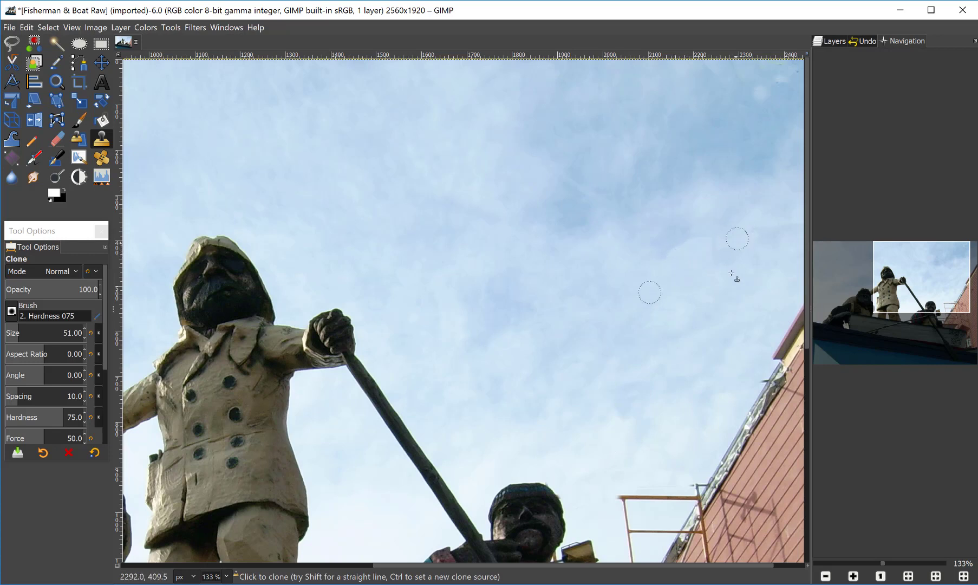
pyautogui.keyDown('ctrl'); pyautogui.click(746, 343); pyautogui.keyUp('ctrl')
pyautogui.press('ctrl')
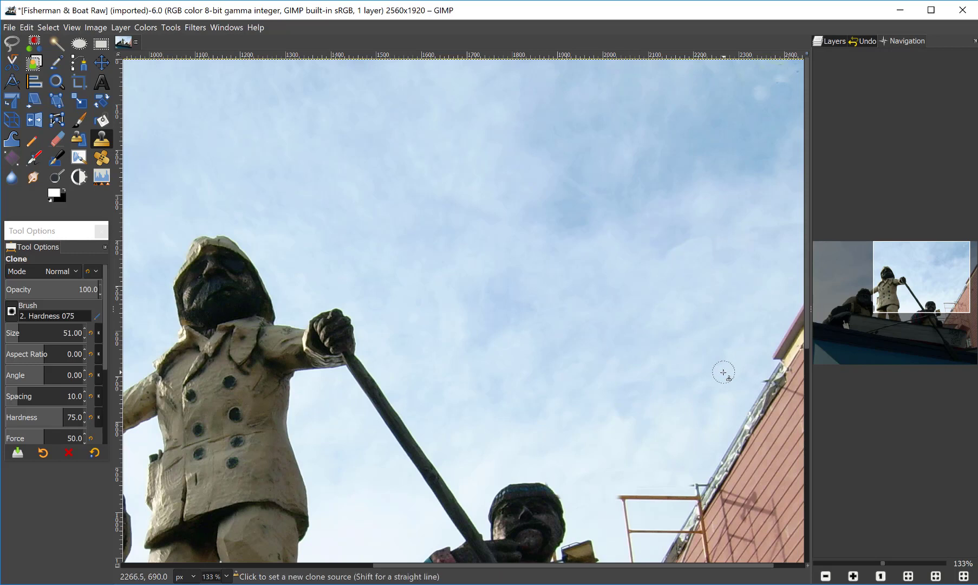
pyautogui.keyDown('ctrl'); pyautogui.click(724, 372); pyautogui.keyUp('ctrl')
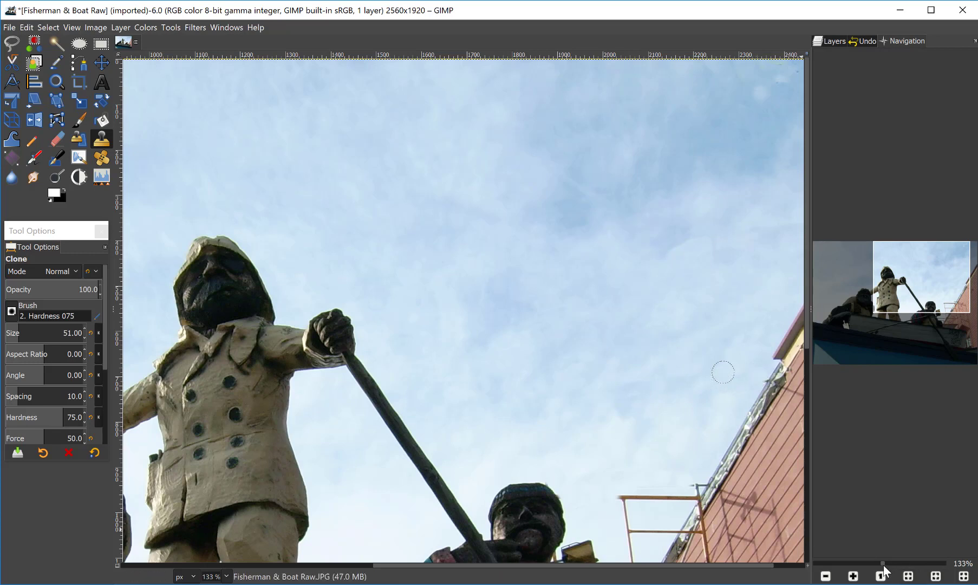
pyautogui.moveTo(881, 563); pyautogui.dragTo(876, 563)
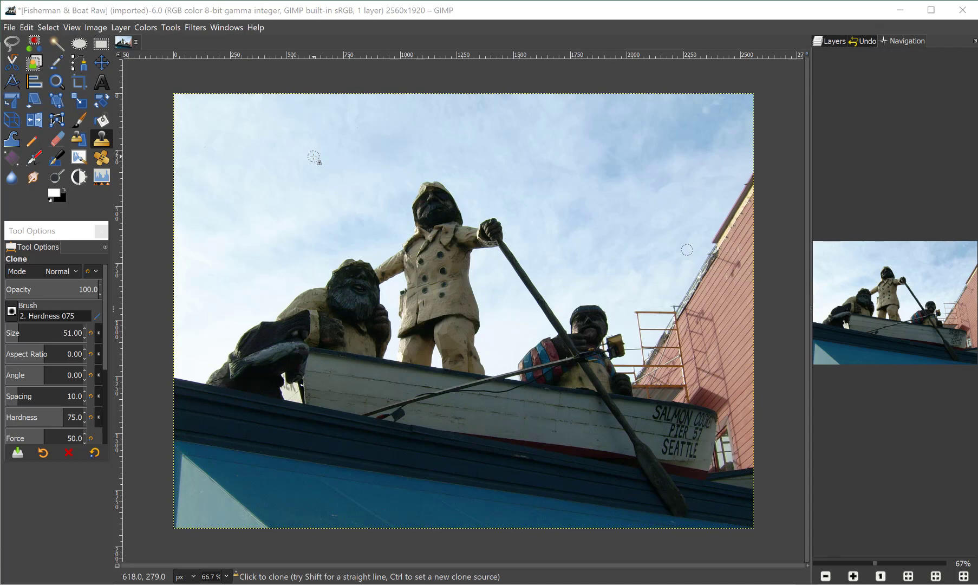
# - Save the image in the Demo Graphics folder as "Fisherman & Boat v1.xcf"
pyautogui.click(10, 27)
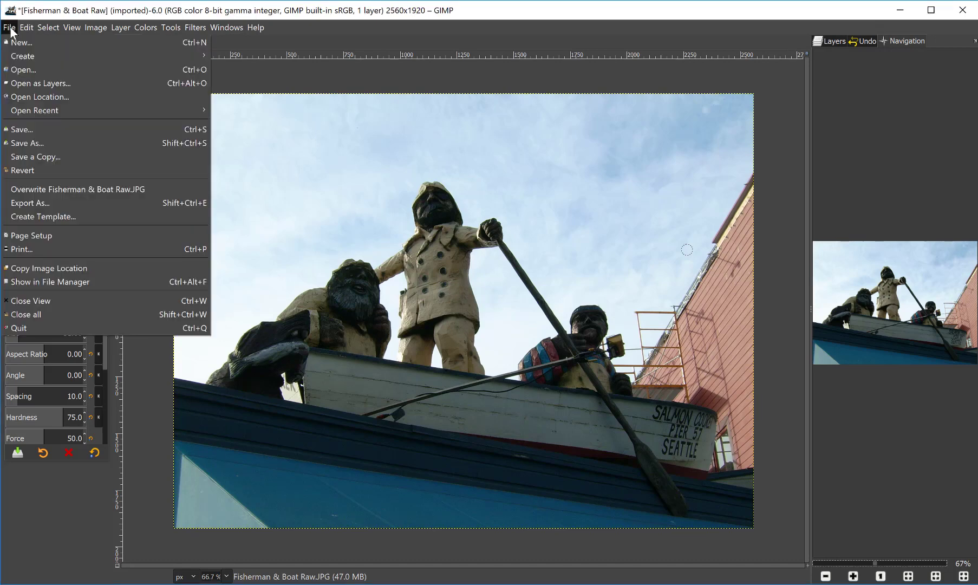
pyautogui.click(24, 143)
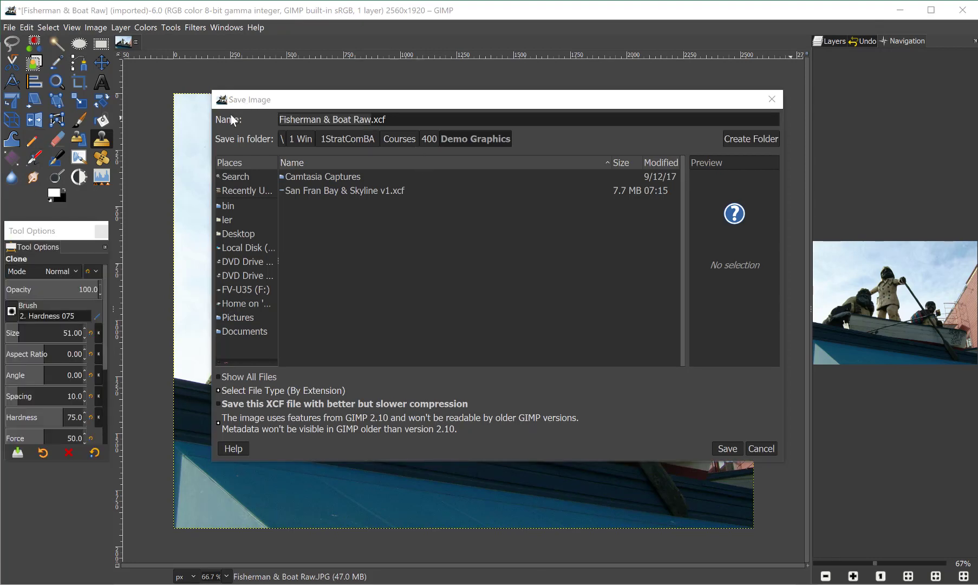
pyautogui.doubleClick(356, 119)
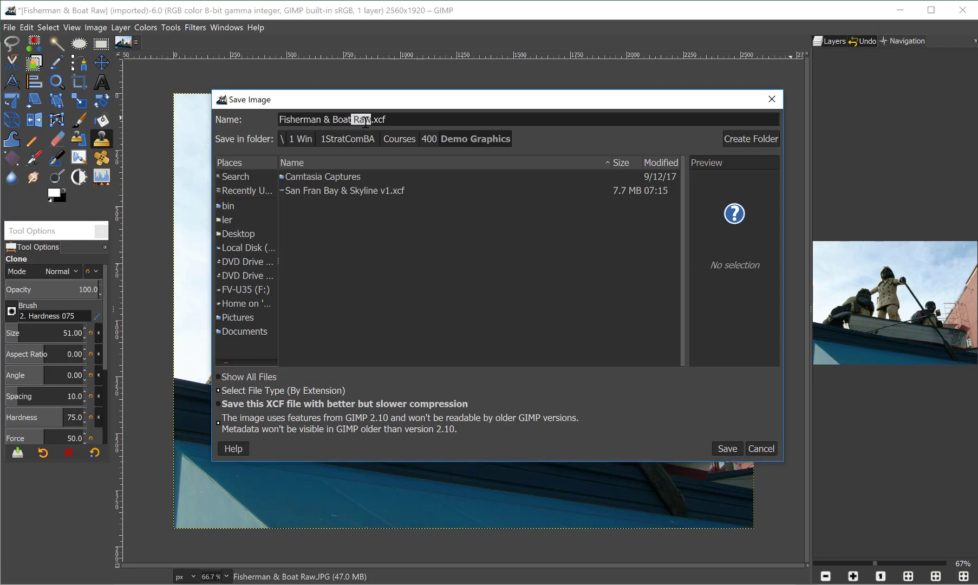
pyautogui.press('BackSpace')
pyautogui.write('v1')
pyautogui.click(727, 449)
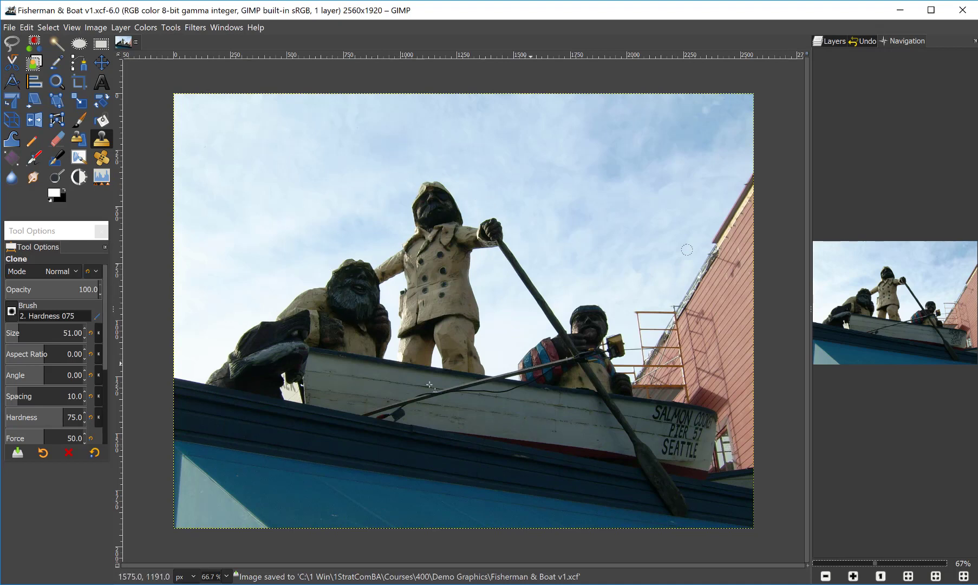
# - Try a Levels adjustment that darkens the image's midtones to about 0.73 on the Value channel
pyautogui.click(101, 176)
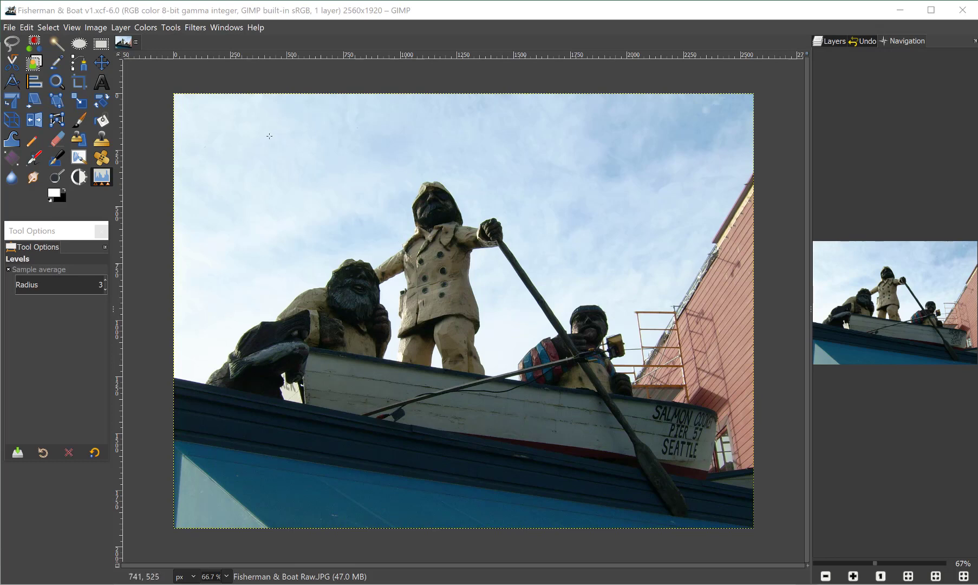
pyautogui.click(143, 27)
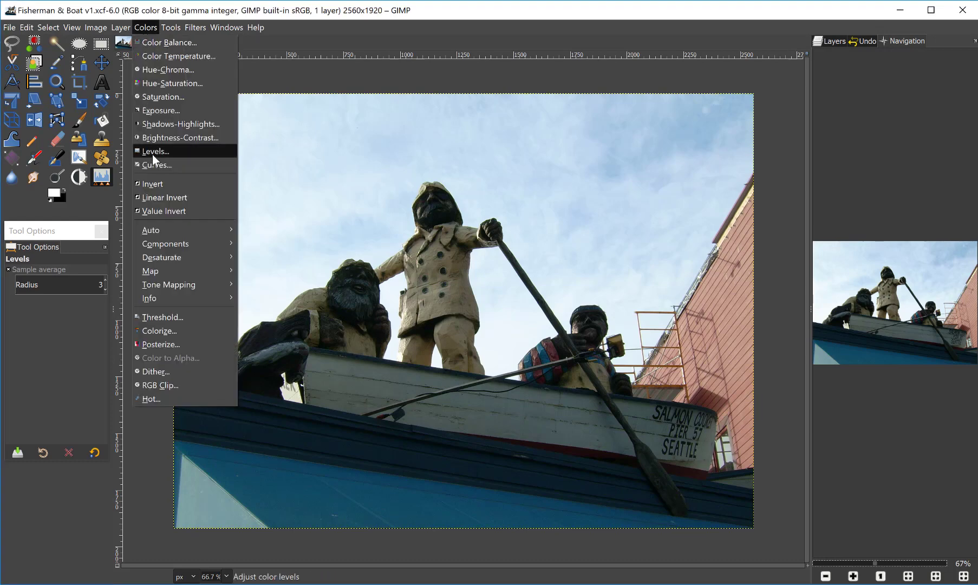
pyautogui.click(160, 151)
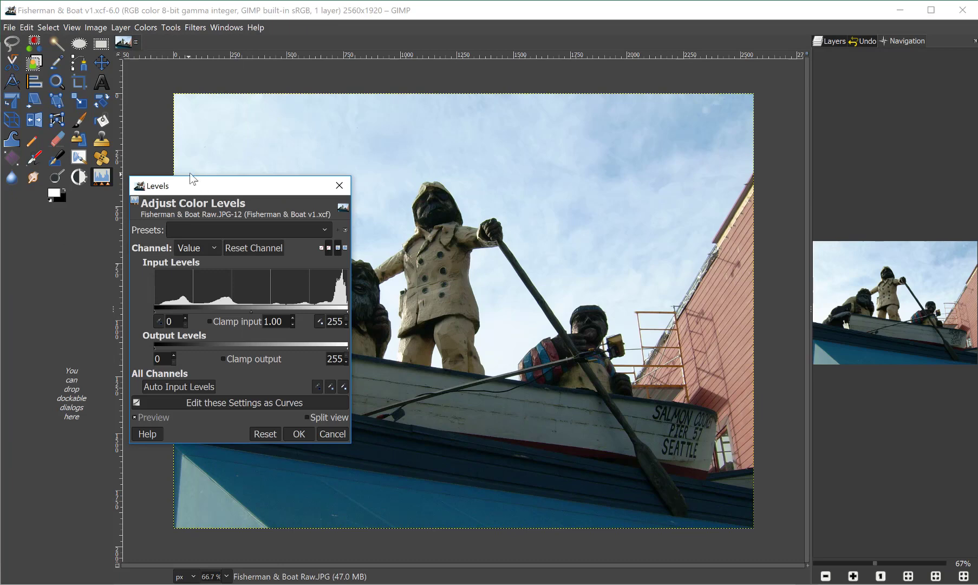
pyautogui.moveTo(204, 184); pyautogui.dragTo(87, 84)
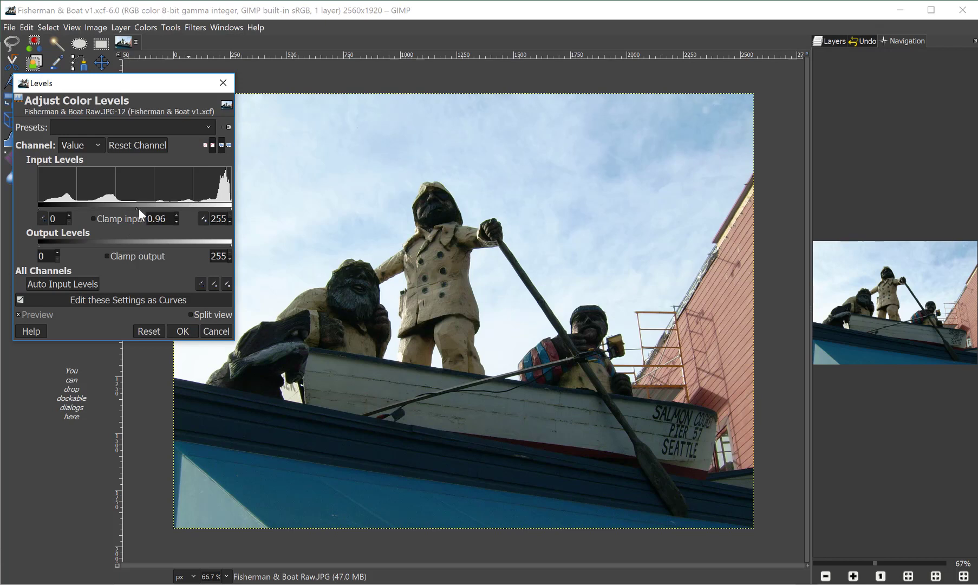
pyautogui.moveTo(142, 208)
pyautogui.mouseDown()
pyautogui.moveTo(131, 207)
pyautogui.moveTo(147, 209)
pyautogui.mouseUp()
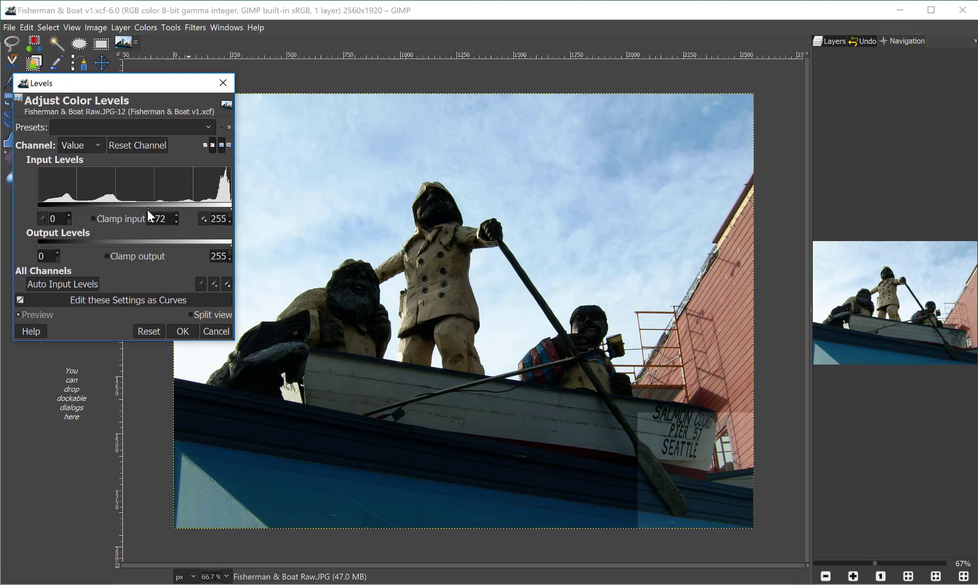
pyautogui.click(213, 330)
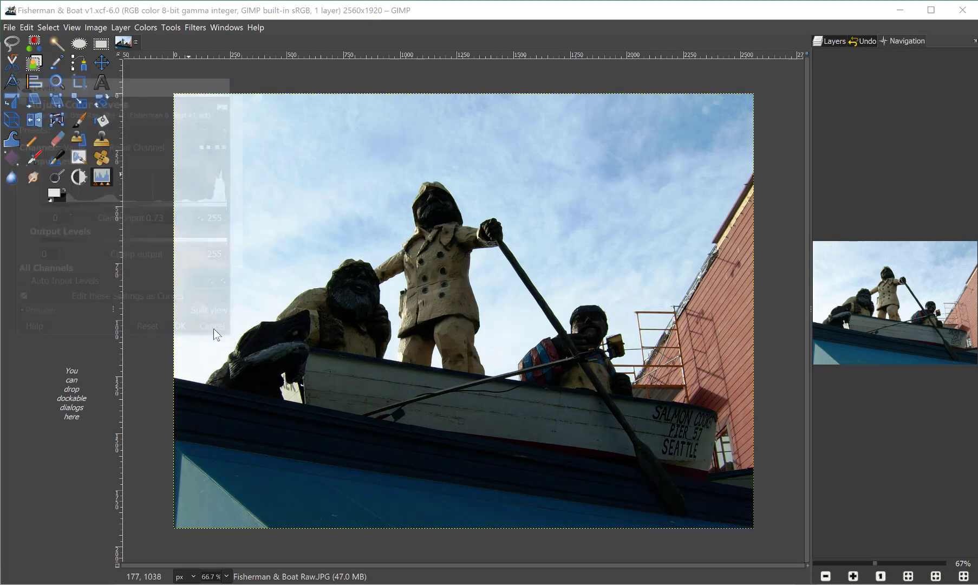
# - Try a Levels adjustment on the Value channel that lowers the white input point to 253
pyautogui.click(141, 27)
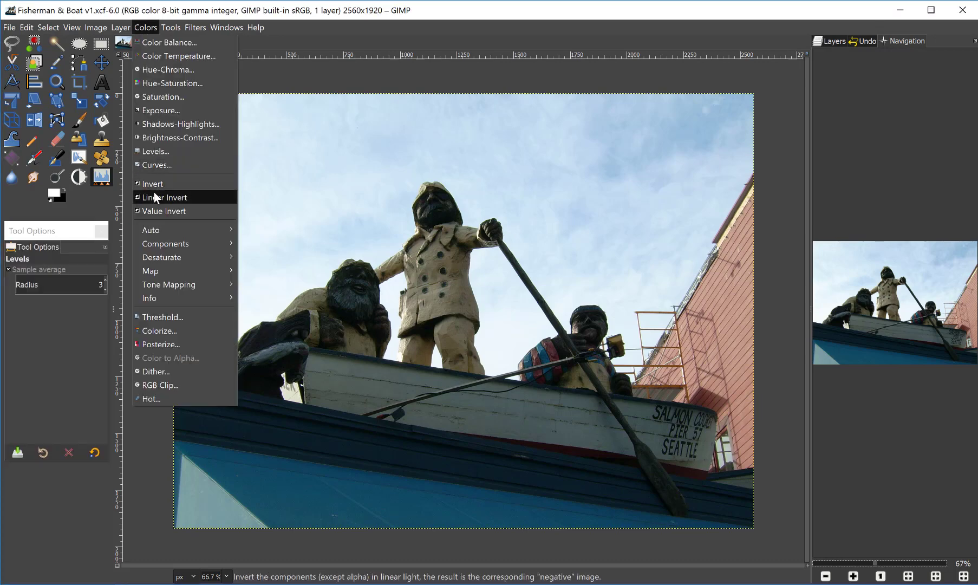
pyautogui.click(159, 150)
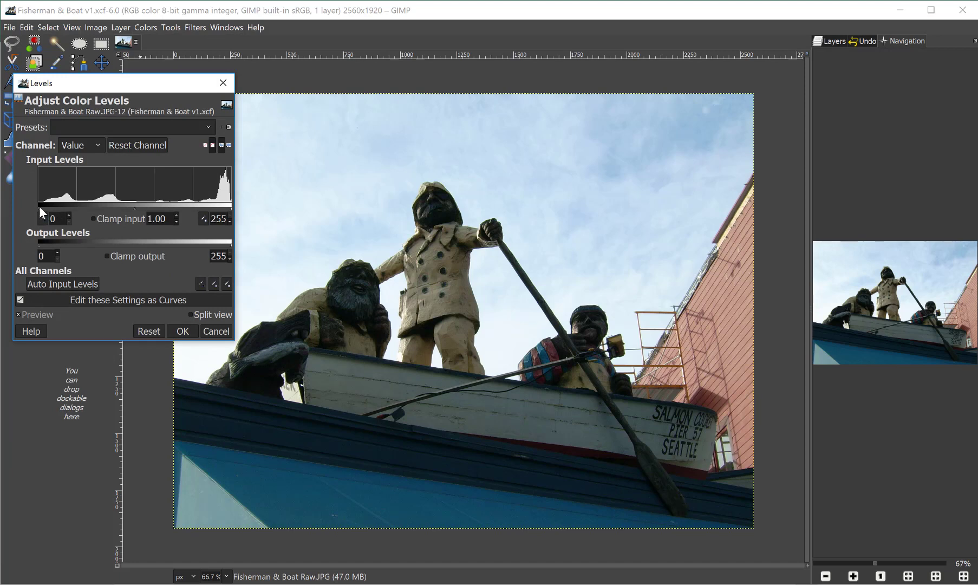
pyautogui.moveTo(47, 206)
pyautogui.mouseDown()
pyautogui.moveTo(77, 206)
pyautogui.moveTo(33, 203)
pyautogui.mouseUp()
pyautogui.moveTo(211, 207); pyautogui.dragTo(202, 207)
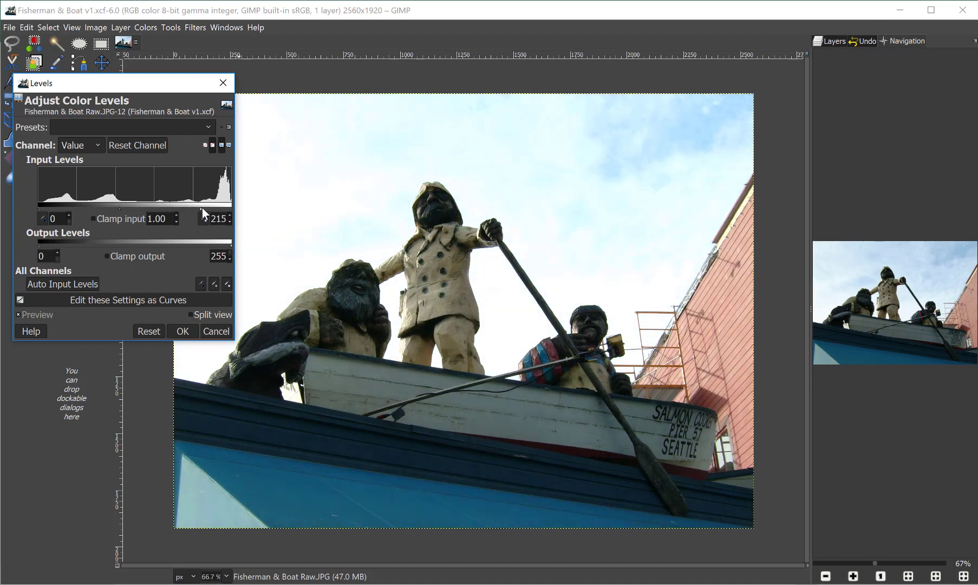
pyautogui.moveTo(217, 209); pyautogui.dragTo(226, 207)
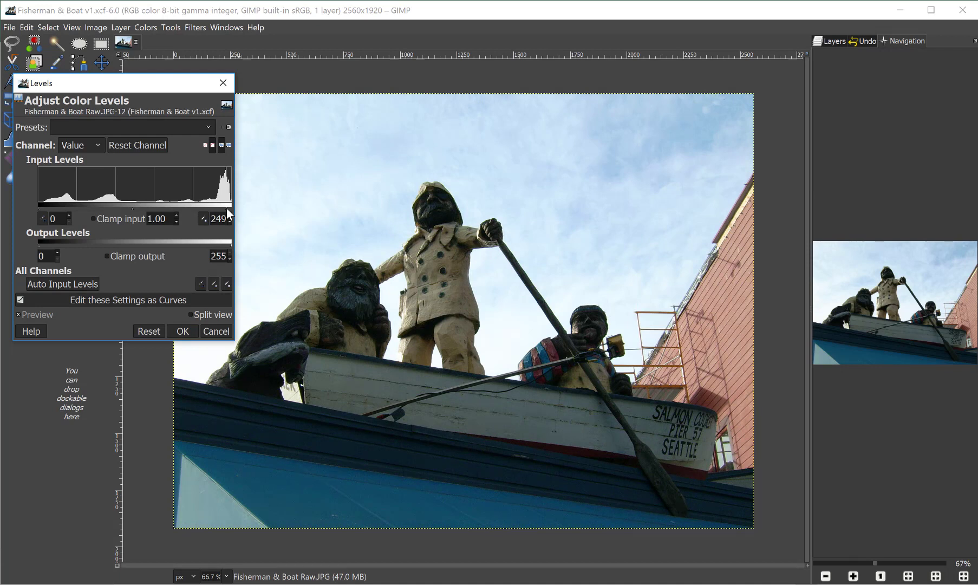
pyautogui.moveTo(227, 209); pyautogui.dragTo(233, 210)
pyautogui.moveTo(231, 210); pyautogui.dragTo(231, 211)
# - Compare the photo with the Levels preview off and on, and discard the adjustment
pyautogui.click(18, 314)
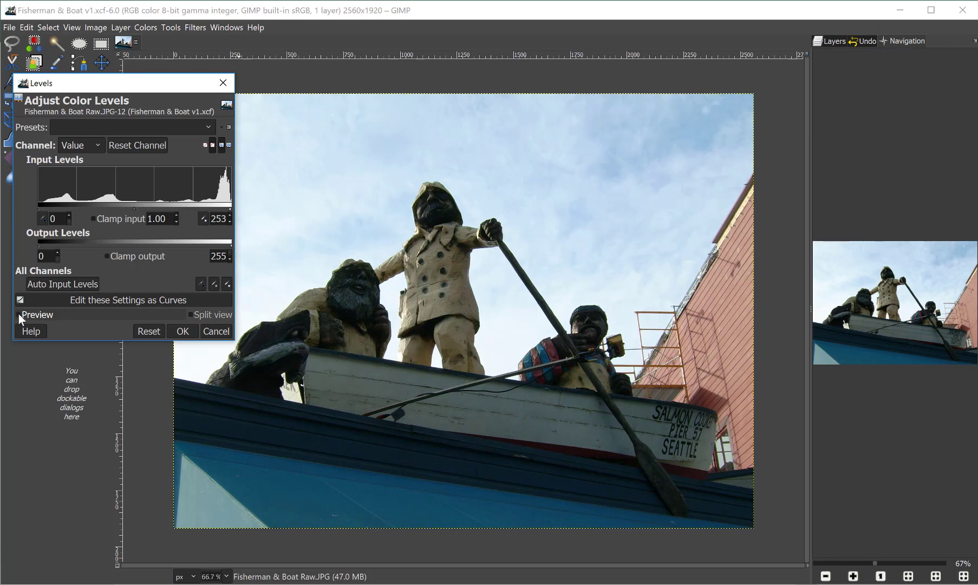
pyautogui.click(18, 313)
pyautogui.click(19, 313)
pyautogui.click(19, 313)
pyautogui.click(18, 313)
pyautogui.click(18, 313)
pyautogui.click(215, 329)
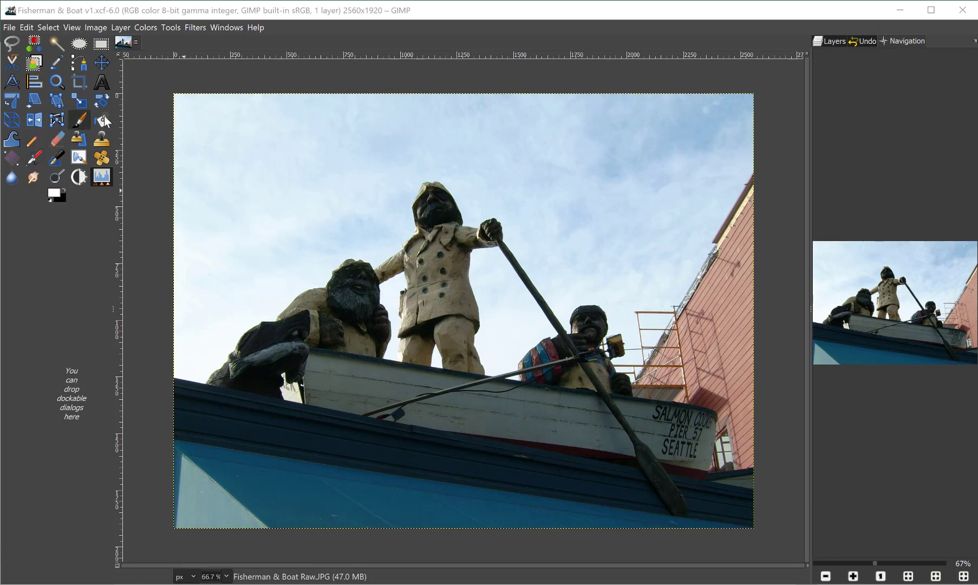
# - Open the Shadows-Highlights adjustment, move its dialog clear of the photo, and lower the shadows color adjustment to 71.51
pyautogui.click(149, 30)
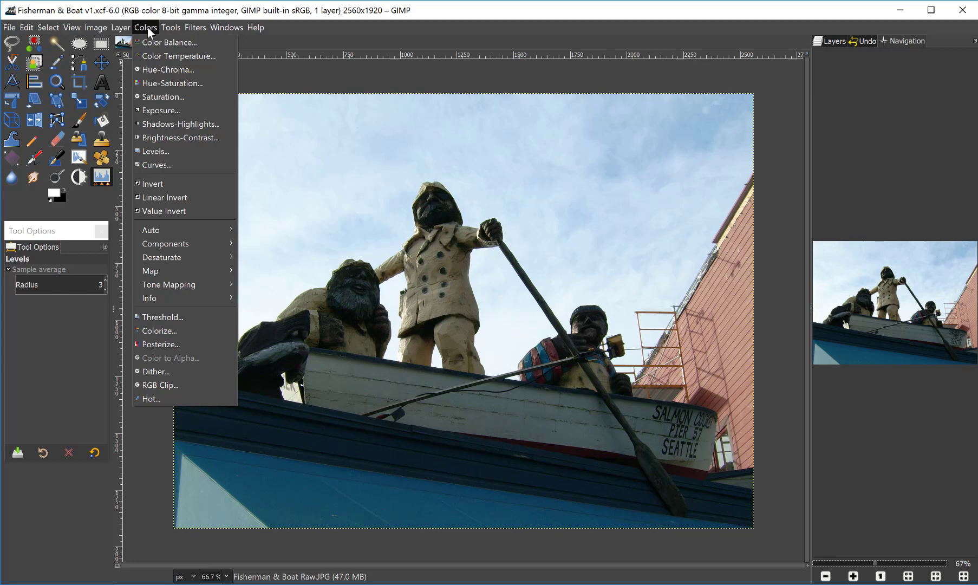
pyautogui.click(160, 125)
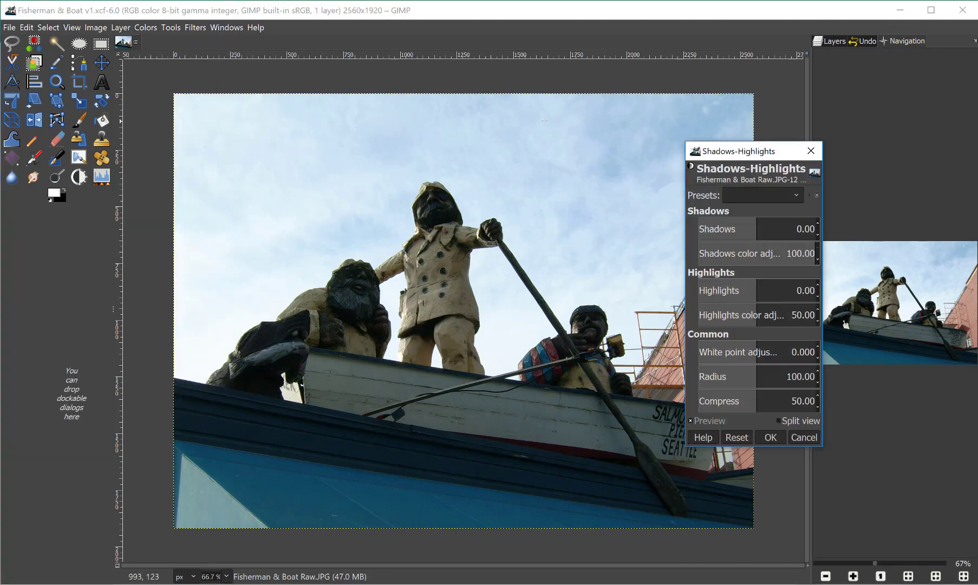
pyautogui.moveTo(768, 152); pyautogui.dragTo(102, 232)
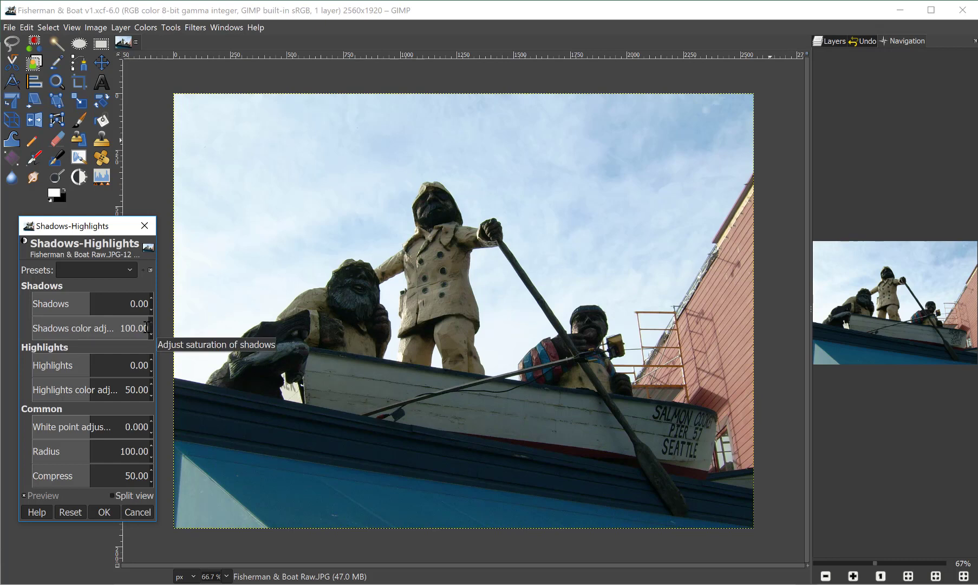
pyautogui.moveTo(146, 327); pyautogui.dragTo(117, 328)
pyautogui.click(116, 328)
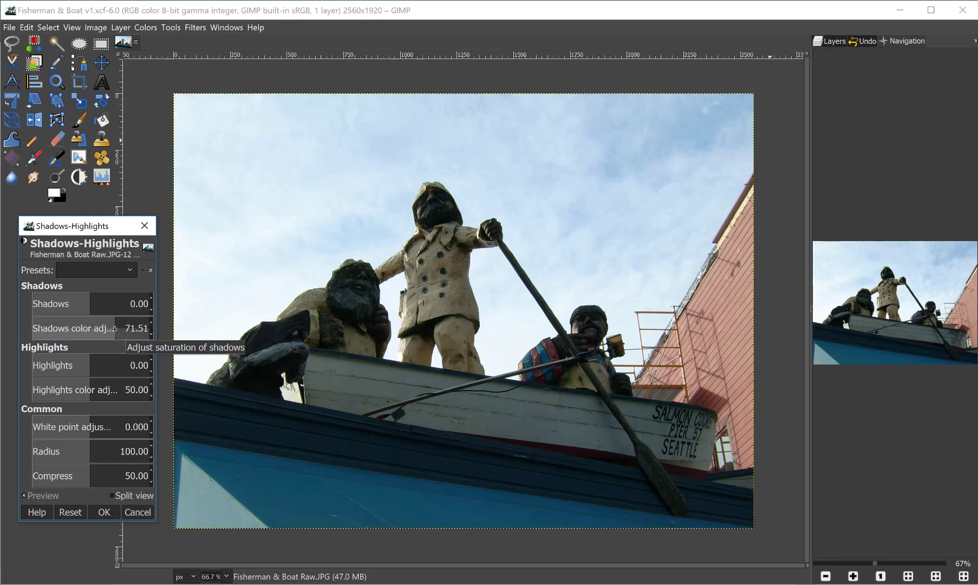
# - Compare the photo with the Shadows-Highlights preview off and on, and raise the shadows color adjustment again
pyautogui.click(25, 496)
pyautogui.click(25, 496)
pyautogui.click(25, 496)
pyautogui.click(25, 496)
pyautogui.moveTo(112, 331); pyautogui.dragTo(152, 332)
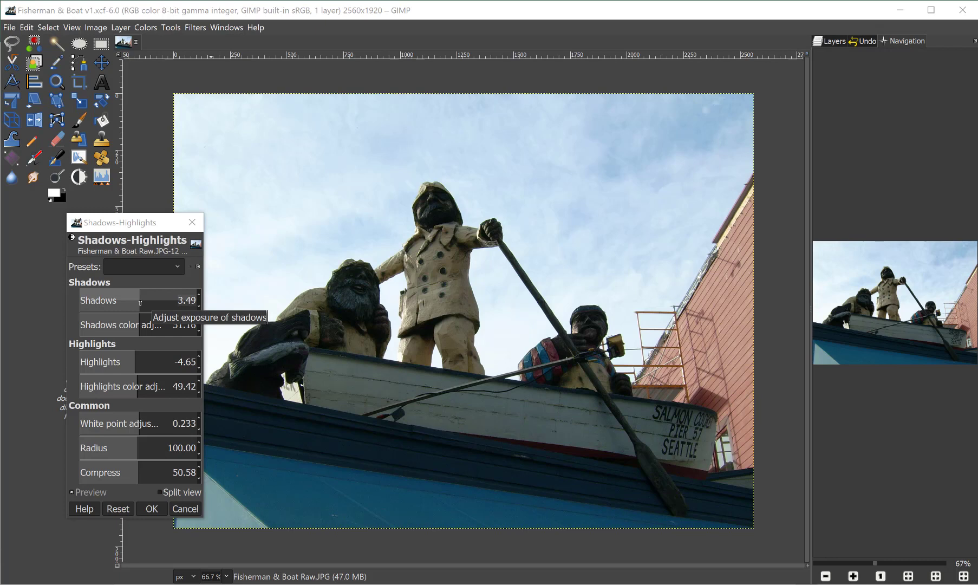
# - Try Shadows exposure values between about -12.79 and 80.23, and set Shadows back to 0
pyautogui.moveTo(140, 303); pyautogui.dragTo(131, 302)
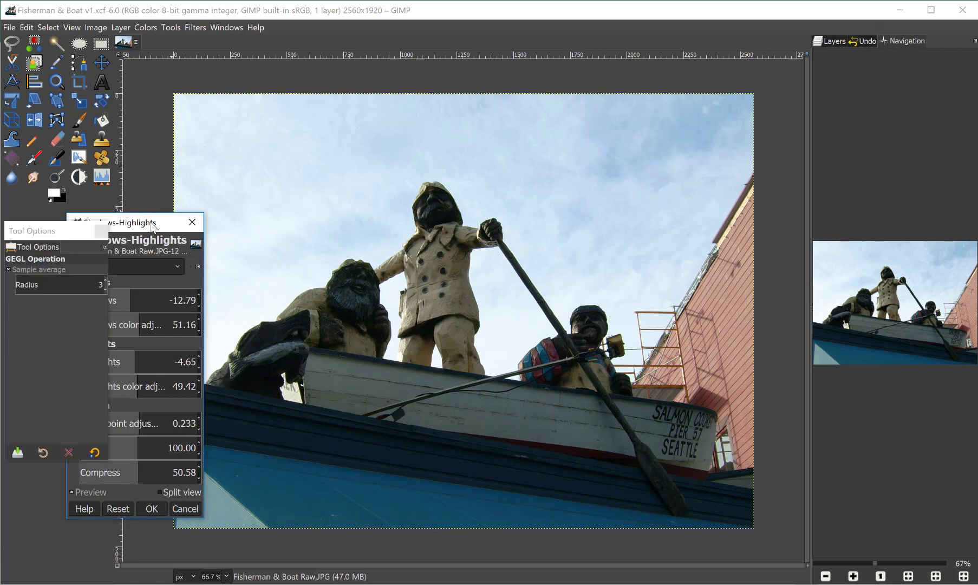
pyautogui.click(152, 227)
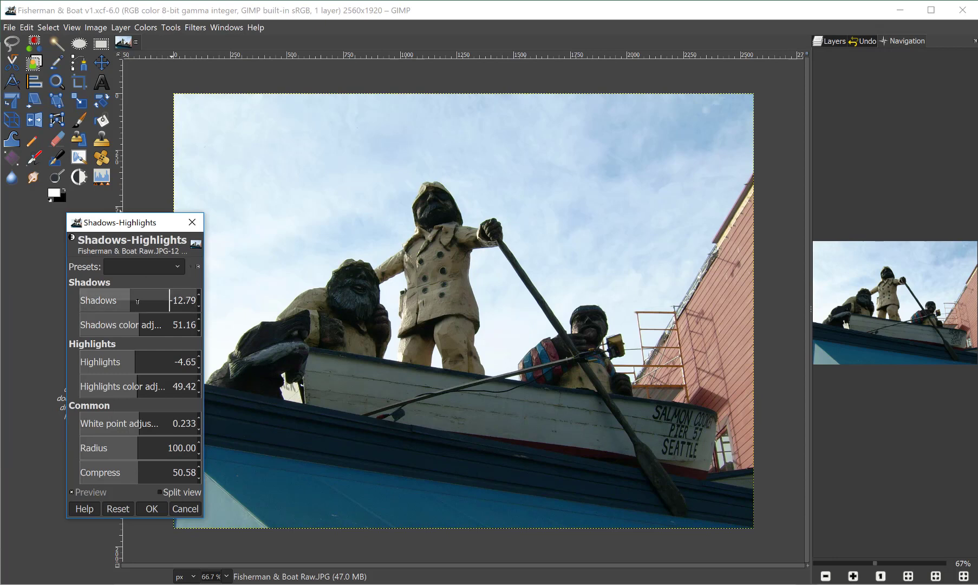
pyautogui.click(152, 300)
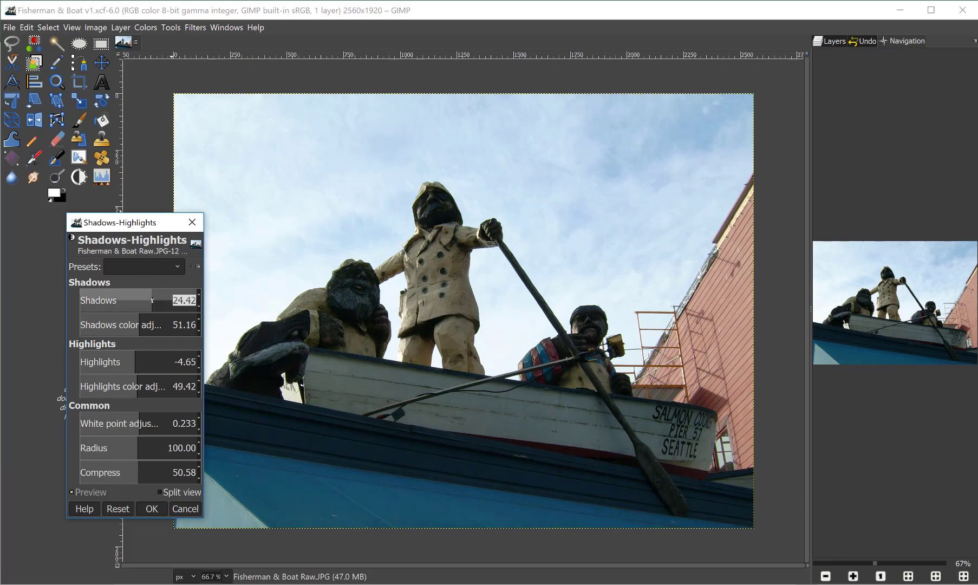
pyautogui.moveTo(152, 301); pyautogui.dragTo(174, 300)
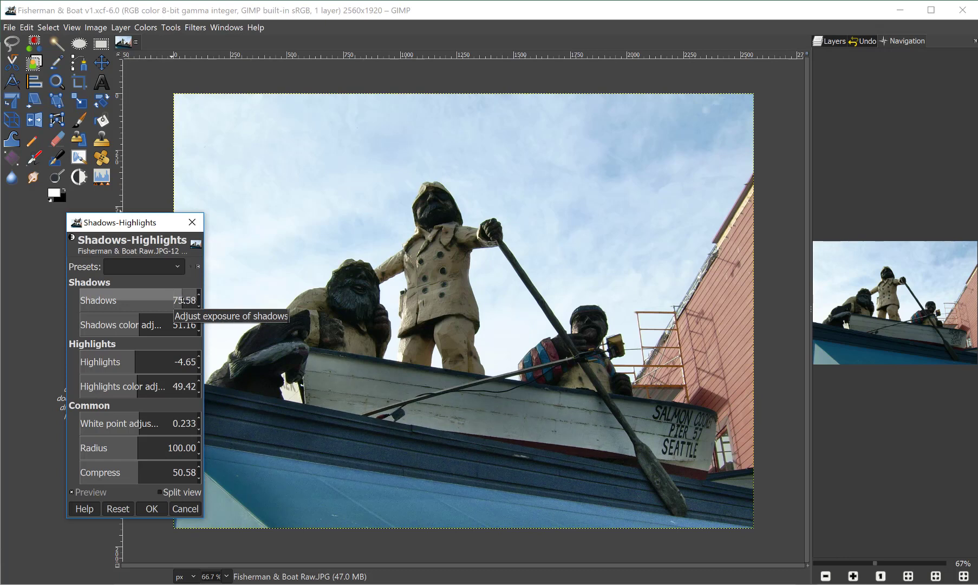
pyautogui.moveTo(182, 301)
pyautogui.mouseDown()
pyautogui.moveTo(140, 295)
pyautogui.moveTo(186, 299)
pyautogui.mouseUp()
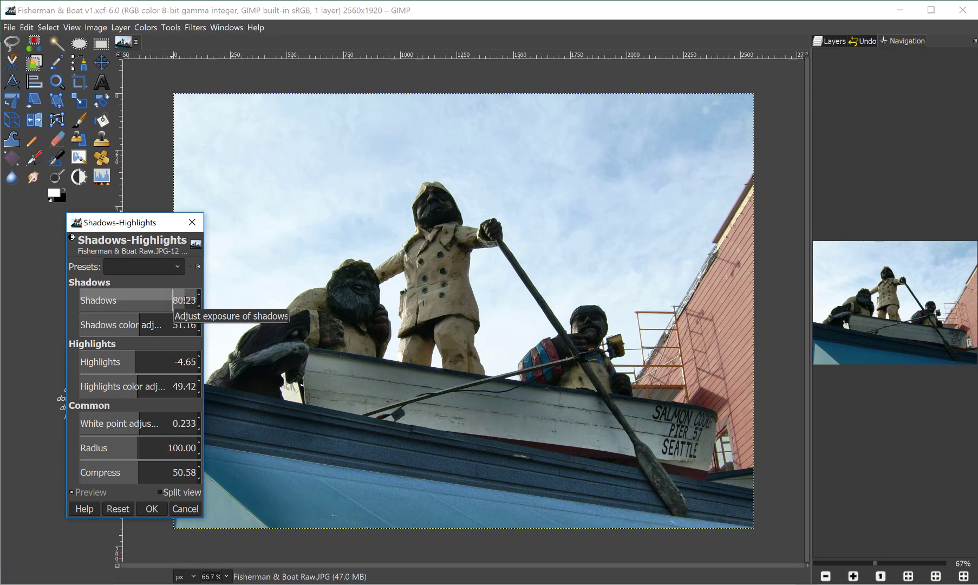
pyautogui.moveTo(173, 299); pyautogui.dragTo(141, 297)
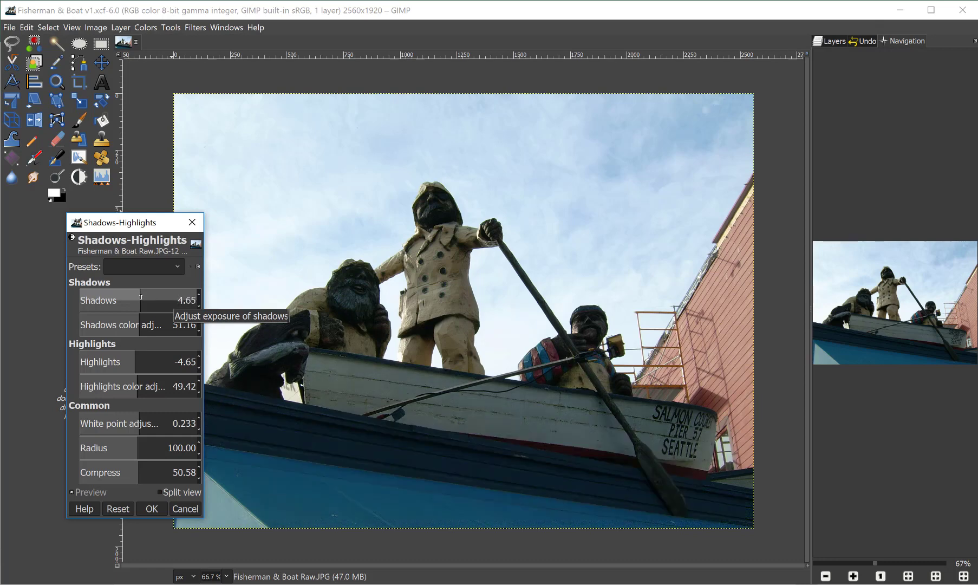
pyautogui.moveTo(141, 297)
pyautogui.mouseDown()
pyautogui.moveTo(120, 297)
pyautogui.moveTo(138, 301)
pyautogui.mouseUp()
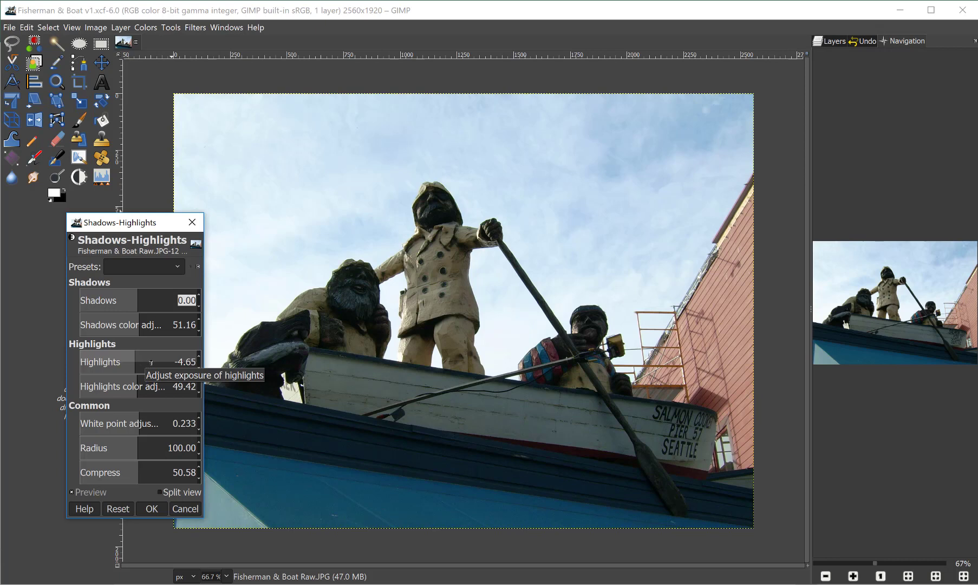
# - Lower Highlights to -53.49 to bring out sky detail, and apply the Shadows-Highlights adjustment
pyautogui.moveTo(152, 362)
pyautogui.mouseDown()
pyautogui.moveTo(173, 363)
pyautogui.moveTo(100, 363)
pyautogui.moveTo(154, 361)
pyautogui.mouseUp()
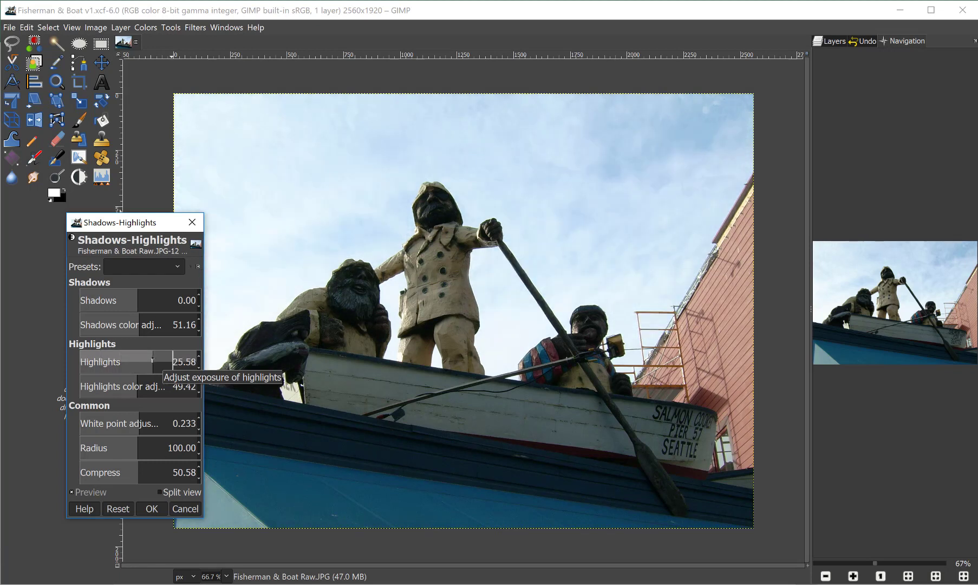
pyautogui.moveTo(152, 361); pyautogui.dragTo(104, 358)
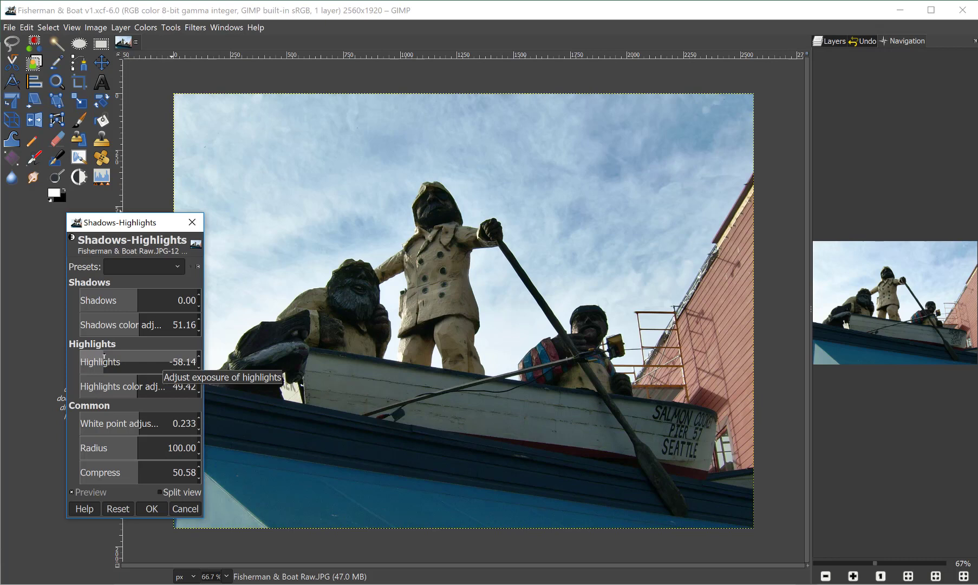
pyautogui.moveTo(104, 357); pyautogui.dragTo(103, 356)
pyautogui.moveTo(103, 356); pyautogui.dragTo(106, 357)
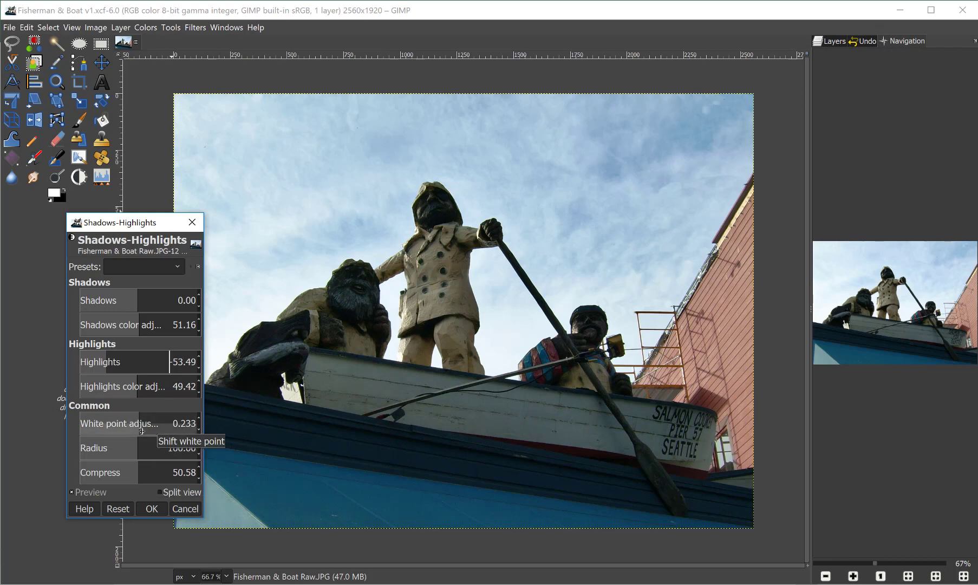
pyautogui.click(151, 508)
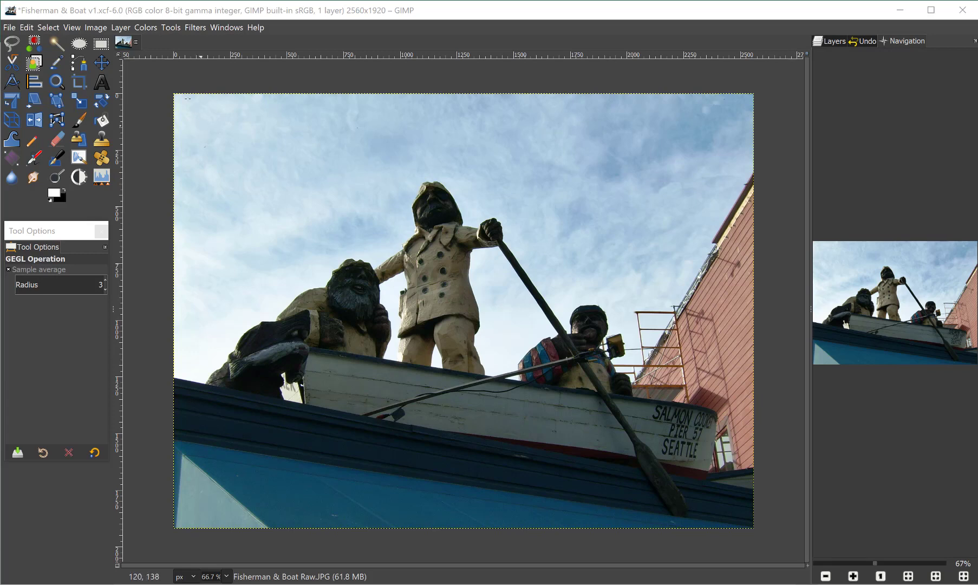
# - Try a Brightness-Contrast adjustment with brightness at 7, comparing the photo with the preview off and on
pyautogui.click(146, 28)
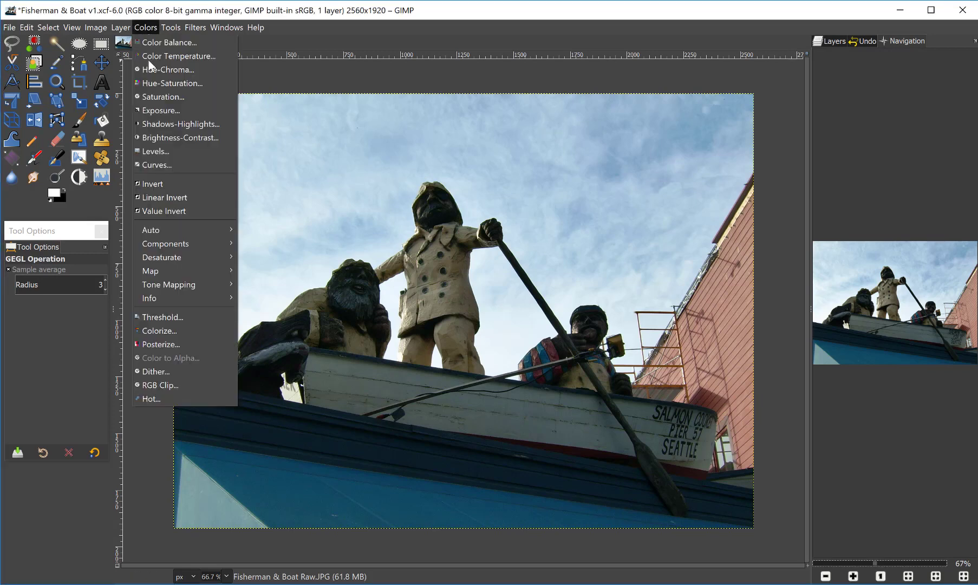
pyautogui.click(162, 137)
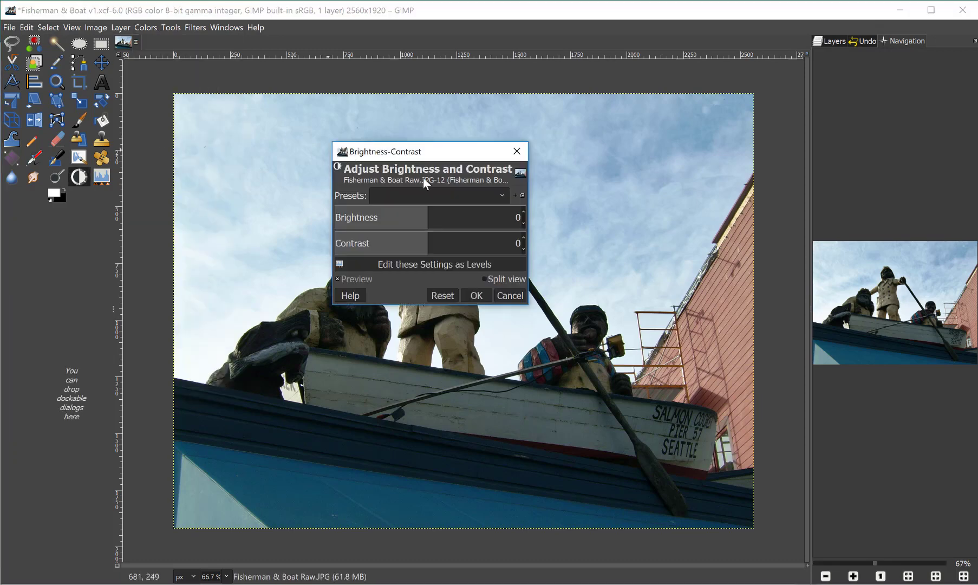
pyautogui.moveTo(409, 152); pyautogui.dragTo(144, 223)
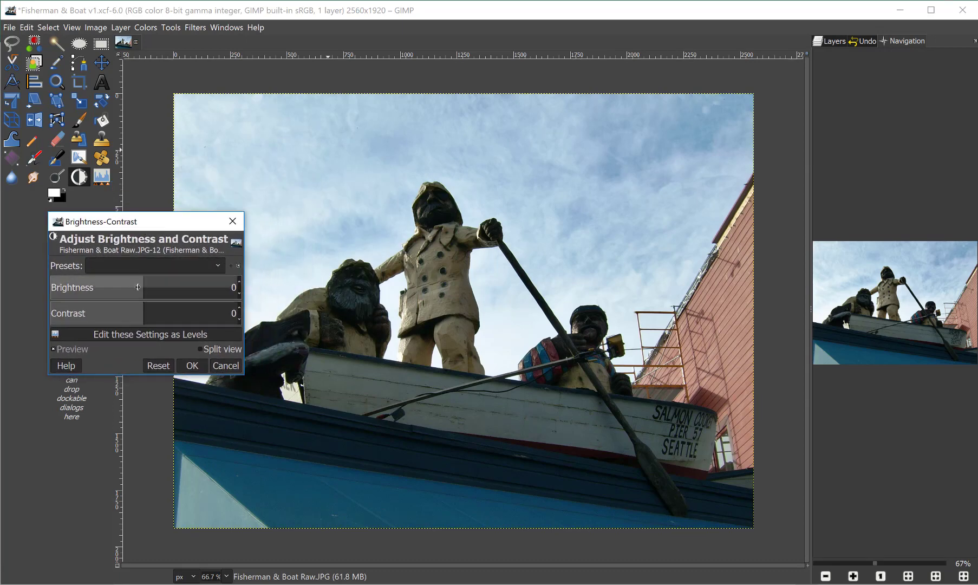
pyautogui.moveTo(171, 289); pyautogui.dragTo(149, 286)
pyautogui.click(55, 349)
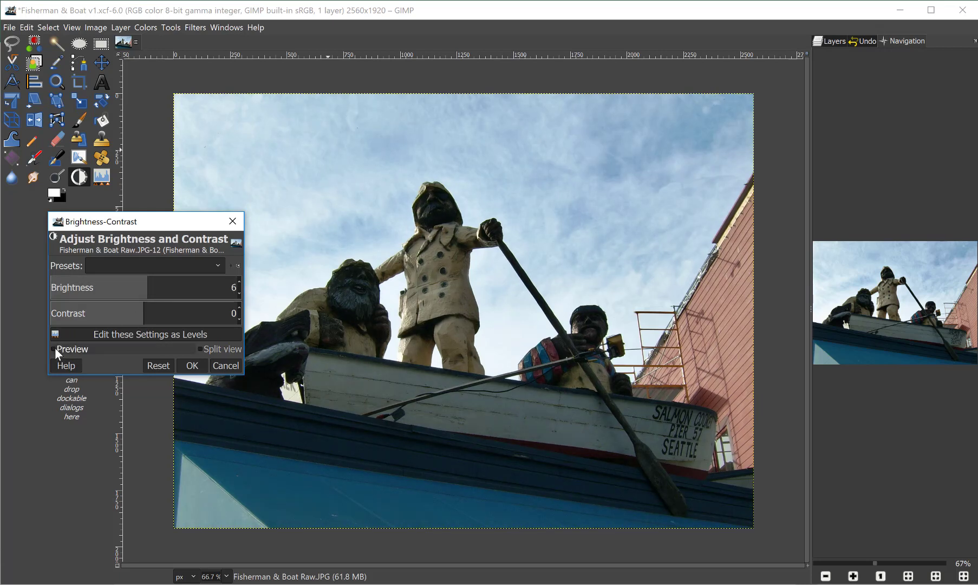
pyautogui.click(55, 349)
pyautogui.click(55, 348)
pyautogui.click(56, 349)
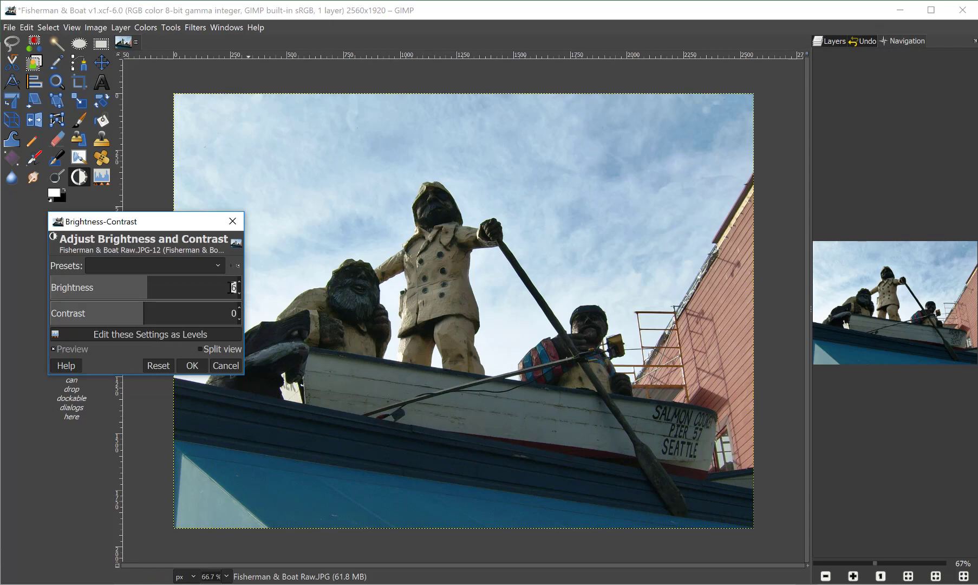
pyautogui.scroll(1, 233, 288)
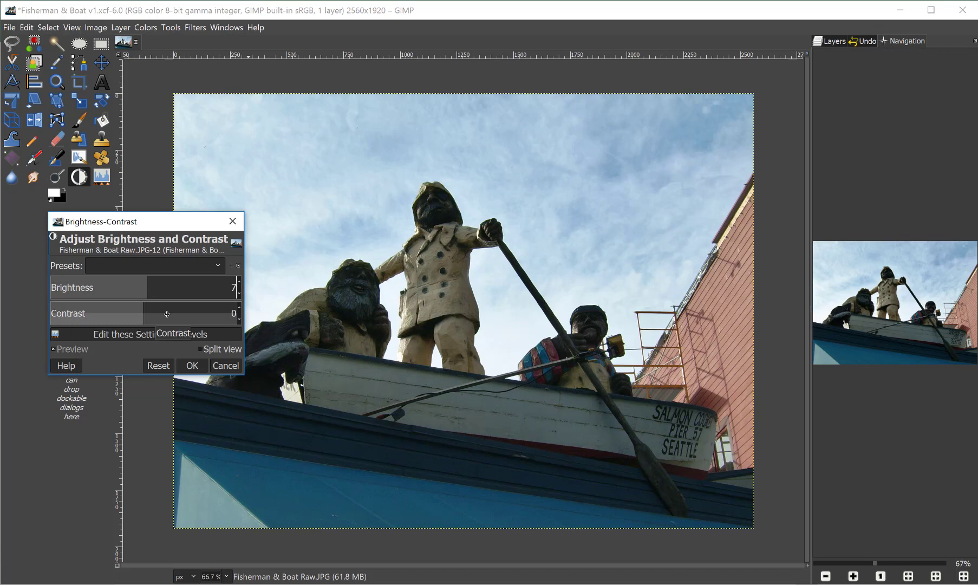
# - Try raising the contrast to 15 in the Brightness-Contrast adjustment
pyautogui.press('Tab')
pyautogui.moveTo(154, 315); pyautogui.dragTo(223, 315)
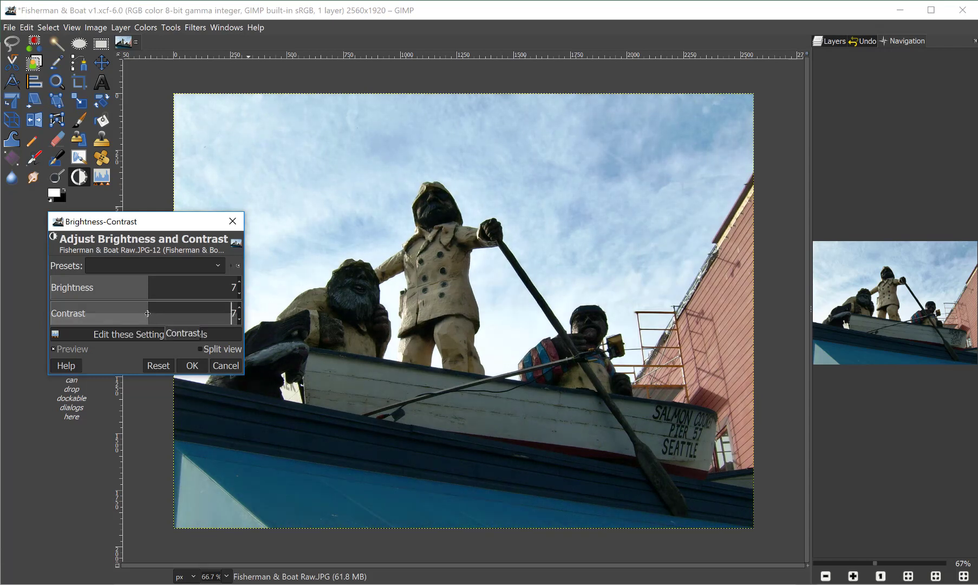
pyautogui.moveTo(147, 314); pyautogui.dragTo(202, 313)
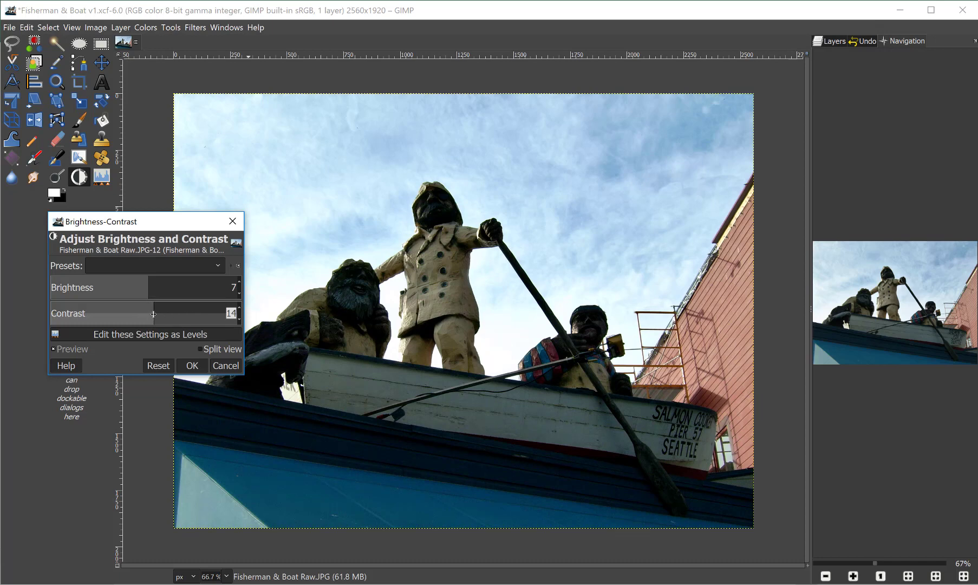
pyautogui.moveTo(154, 314)
pyautogui.mouseDown()
pyautogui.moveTo(33, 319)
pyautogui.moveTo(163, 312)
pyautogui.mouseUp()
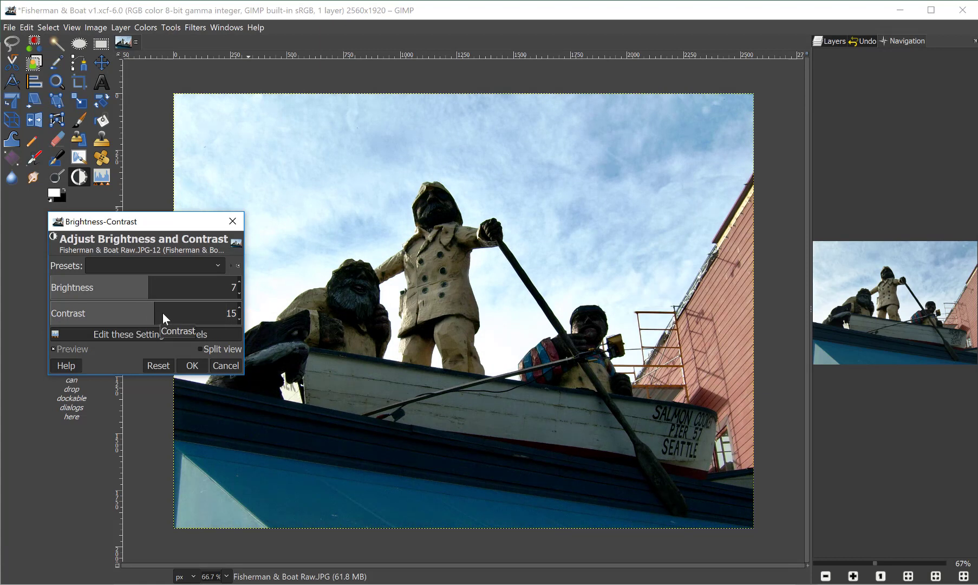
# - Compare the photo with the brightness and contrast preview off and on, and discard the Brightness-Contrast adjustment
pyautogui.click(52, 347)
pyautogui.click(53, 347)
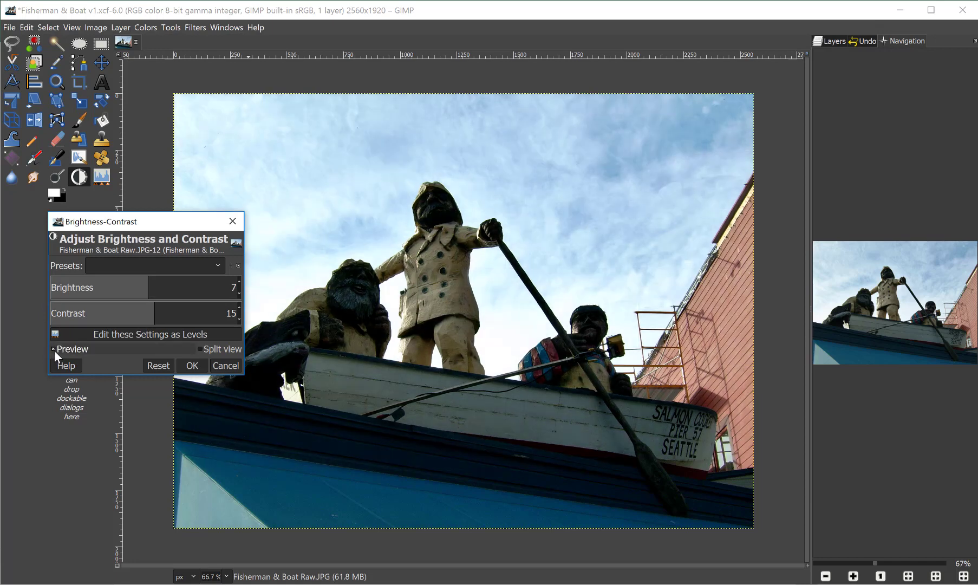
pyautogui.click(54, 348)
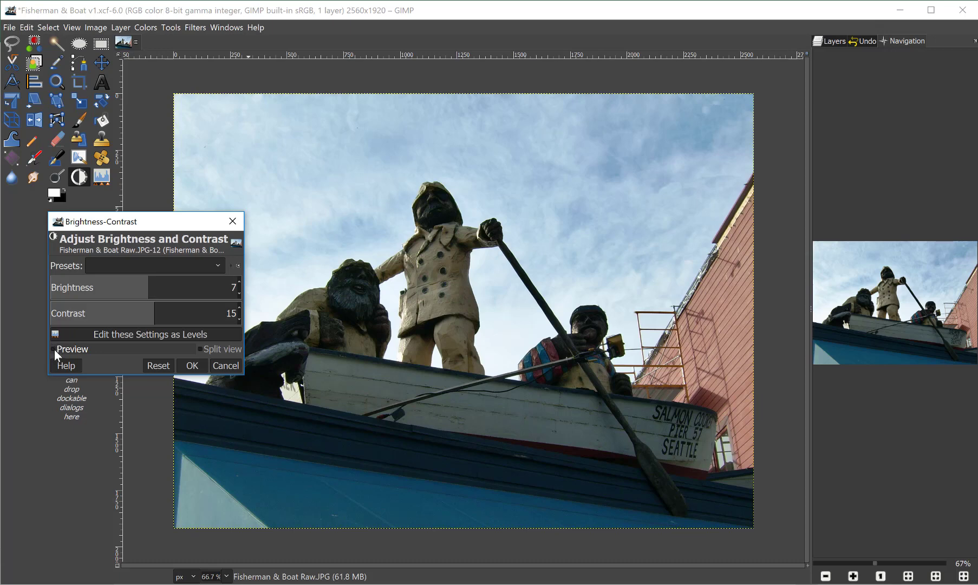
pyautogui.click(54, 350)
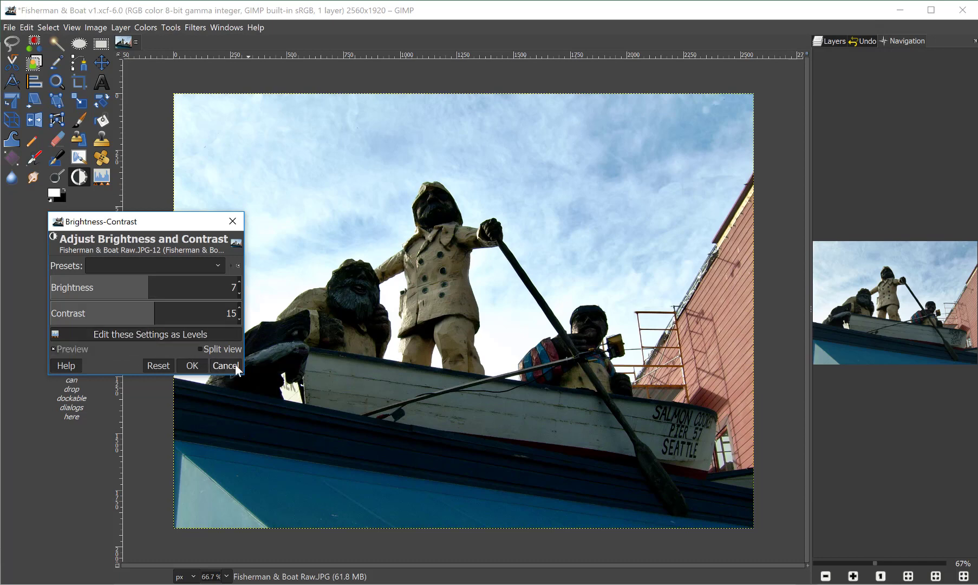
pyautogui.click(221, 366)
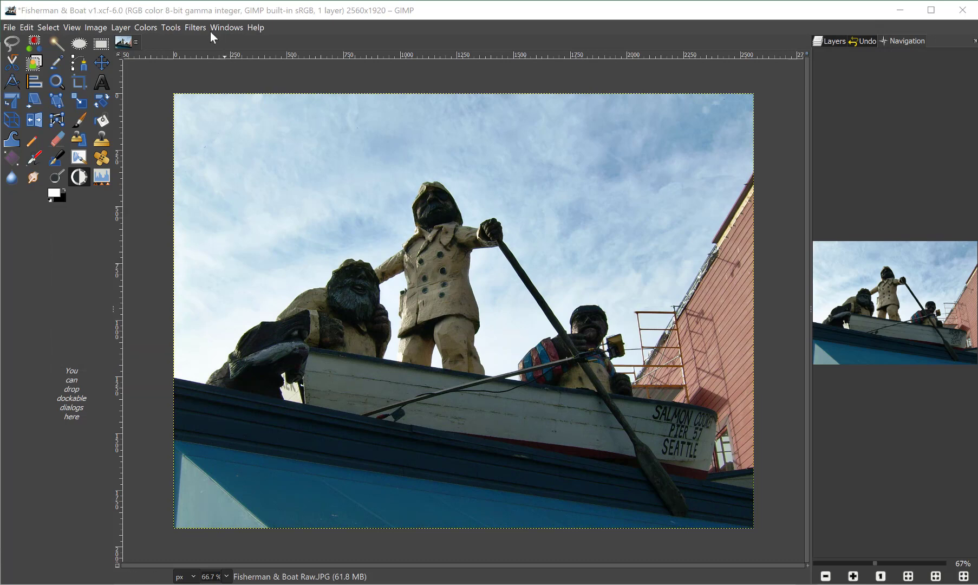
# - Apply a Brightness-Contrast adjustment to the photo with brightness at 7 and contrast at 0
pyautogui.click(146, 27)
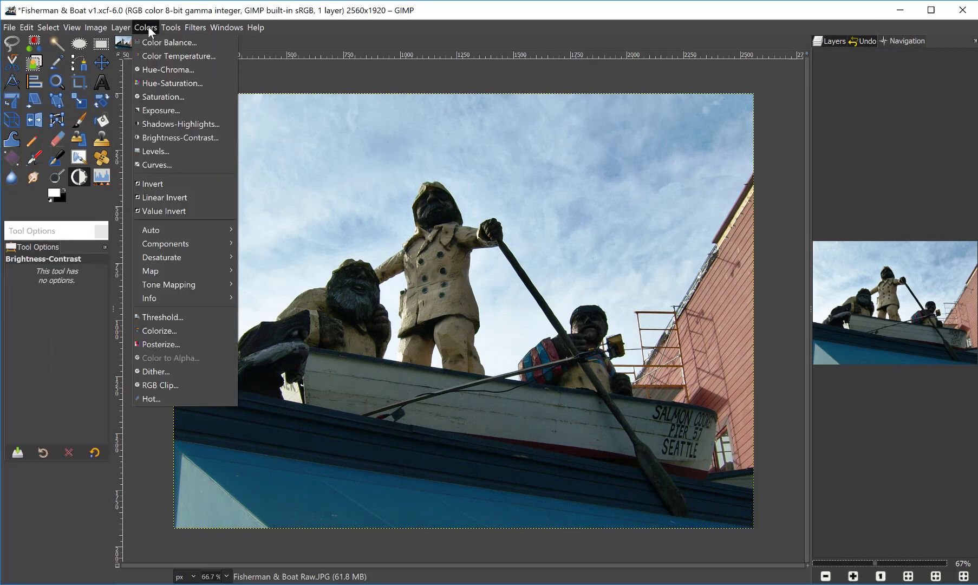
pyautogui.click(163, 136)
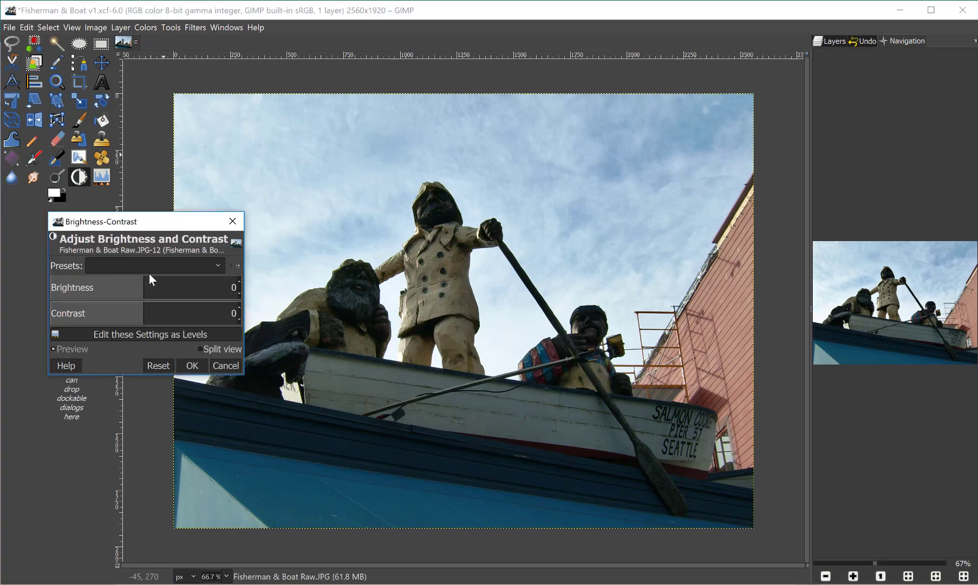
pyautogui.click(146, 289)
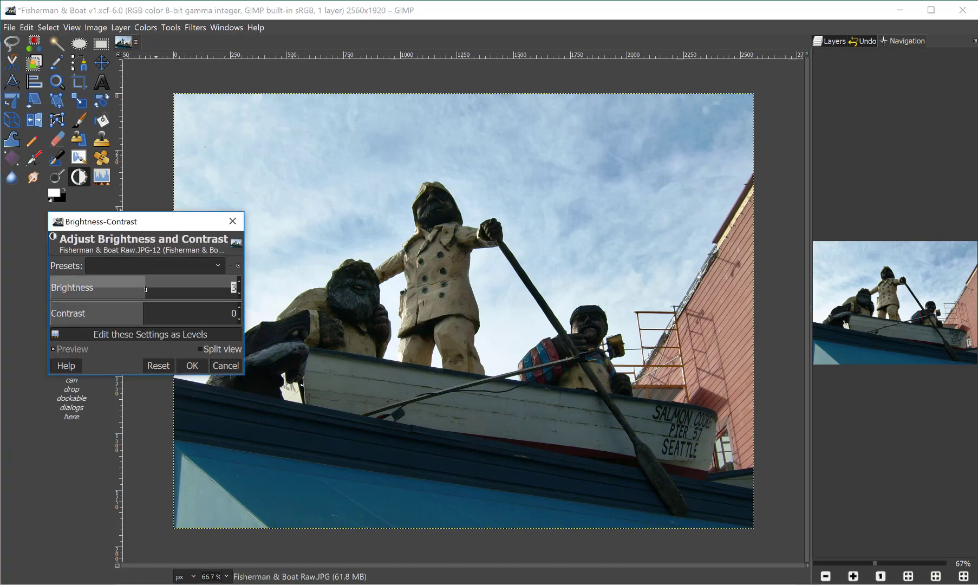
pyautogui.moveTo(148, 290); pyautogui.dragTo(149, 288)
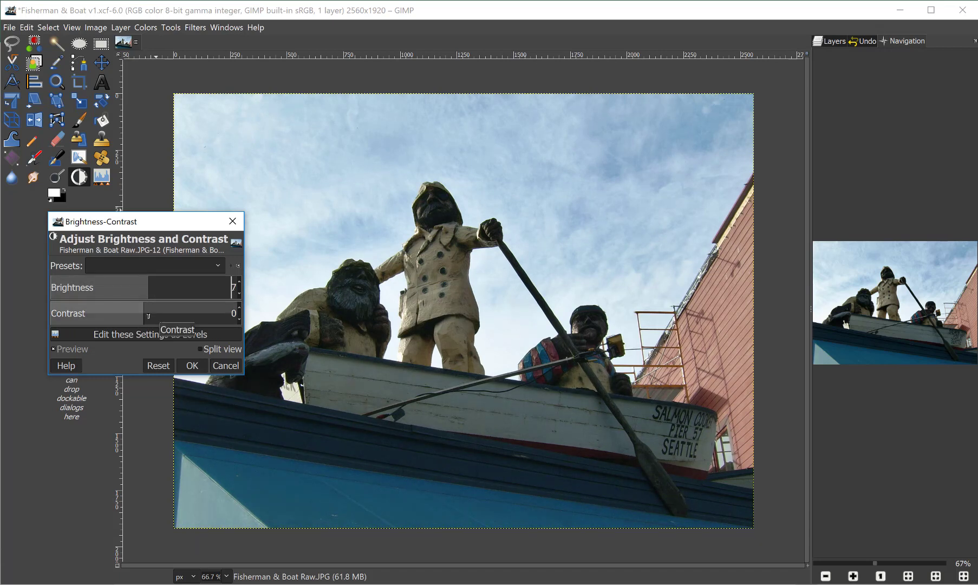
pyautogui.moveTo(145, 313)
pyautogui.mouseDown()
pyautogui.moveTo(167, 313)
pyautogui.moveTo(130, 308)
pyautogui.moveTo(144, 307)
pyautogui.mouseUp()
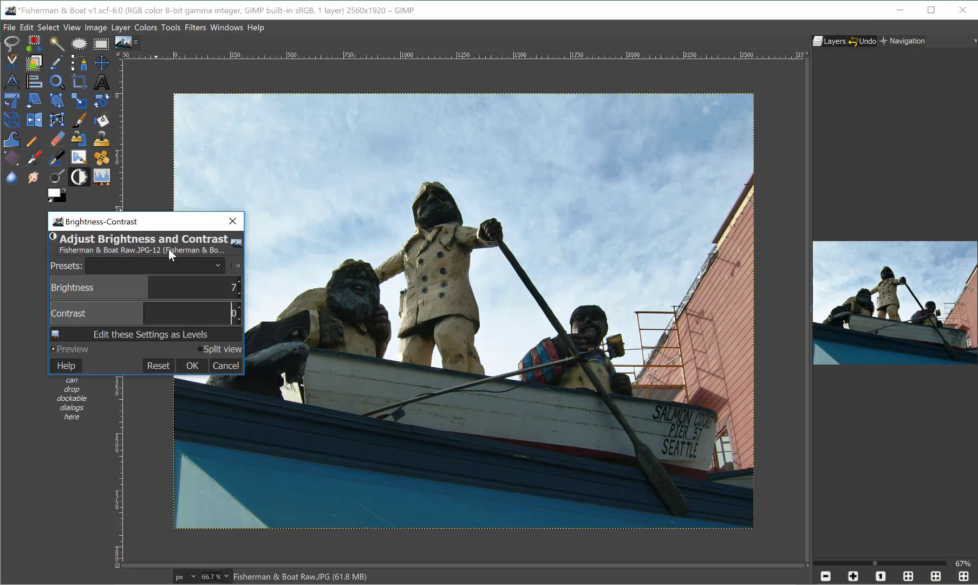
pyautogui.click(196, 368)
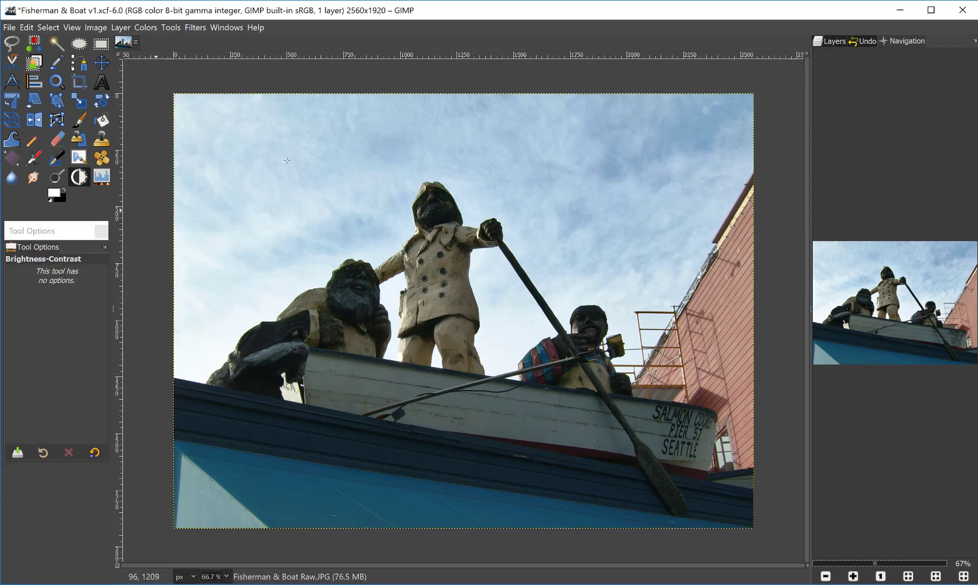
# - Try a Saturation adjustment with the scale raised to 1.149, and discard it
pyautogui.click(147, 26)
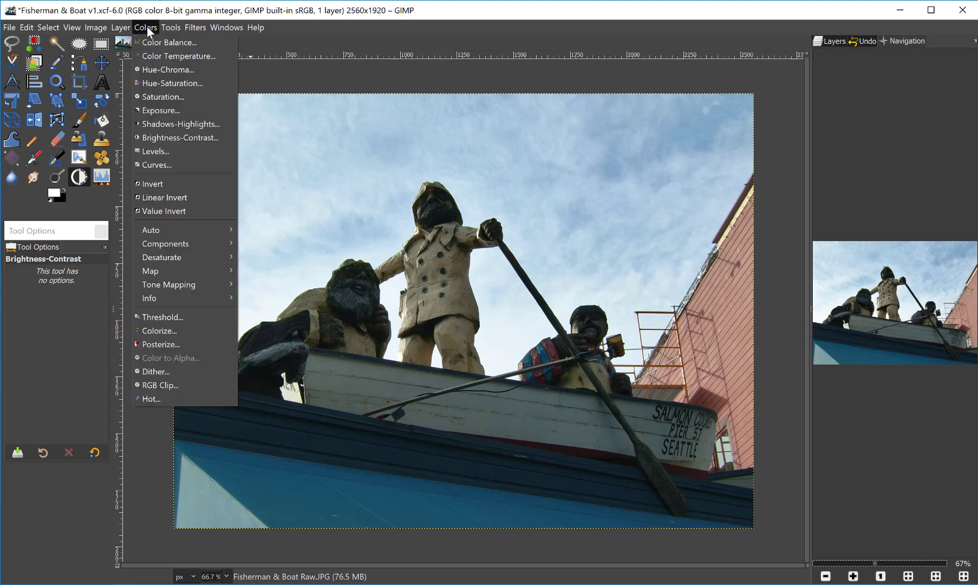
pyautogui.click(155, 96)
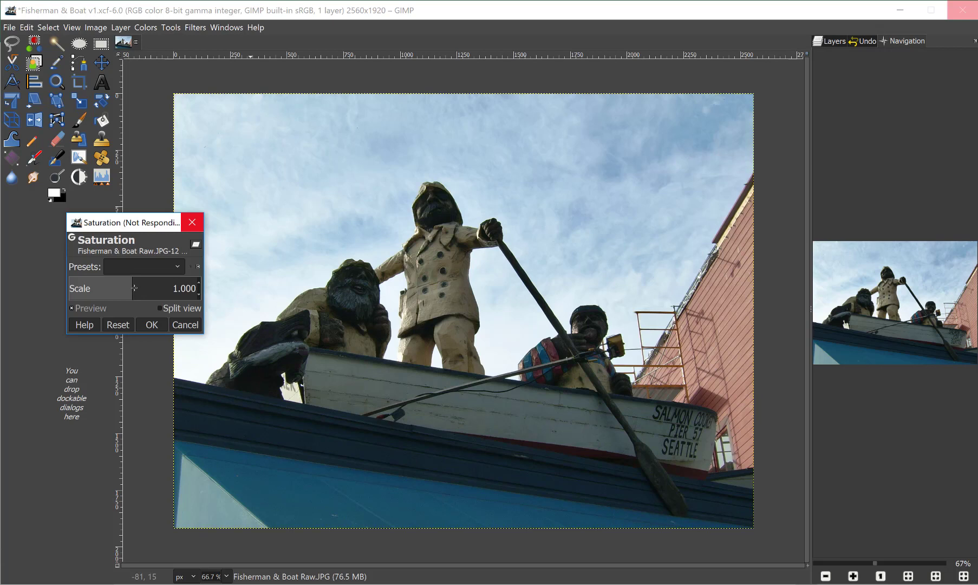
pyautogui.moveTo(134, 289)
pyautogui.mouseDown()
pyautogui.moveTo(159, 288)
pyautogui.moveTo(94, 285)
pyautogui.moveTo(152, 285)
pyautogui.moveTo(130, 282)
pyautogui.moveTo(143, 283)
pyautogui.mouseUp()
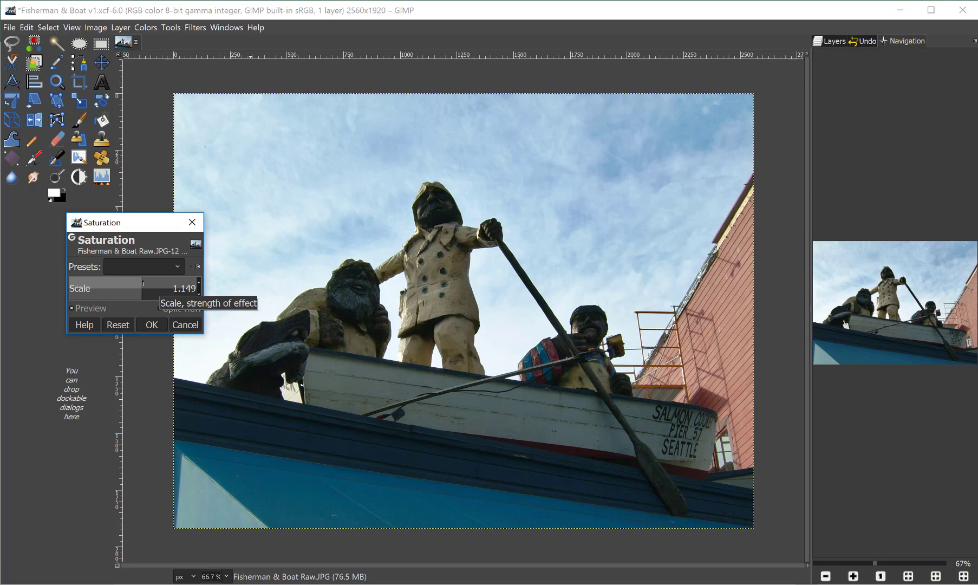
pyautogui.click(184, 324)
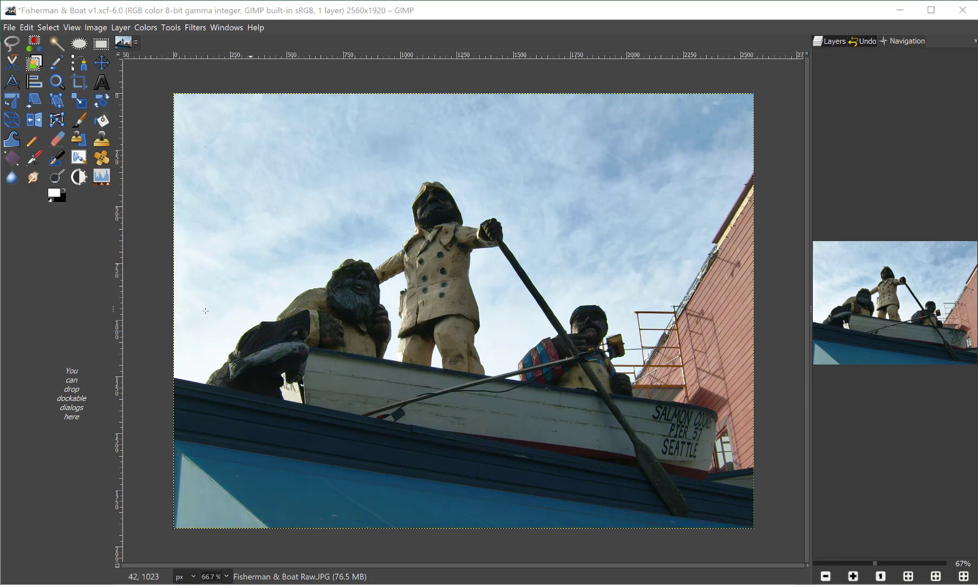
# - Start a Hue-Saturation adjustment on the Master range and raise the saturation to 11.3
pyautogui.click(146, 27)
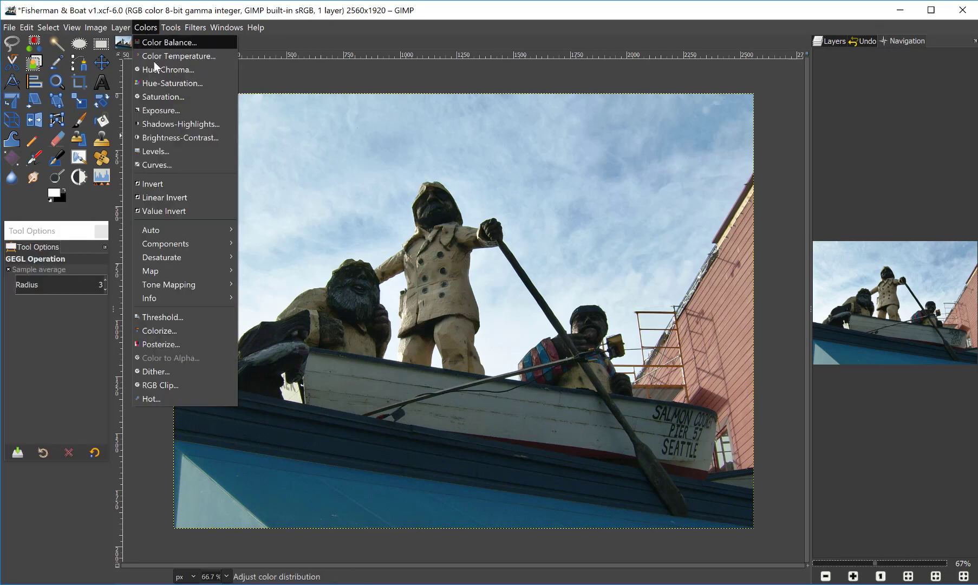
pyautogui.click(157, 82)
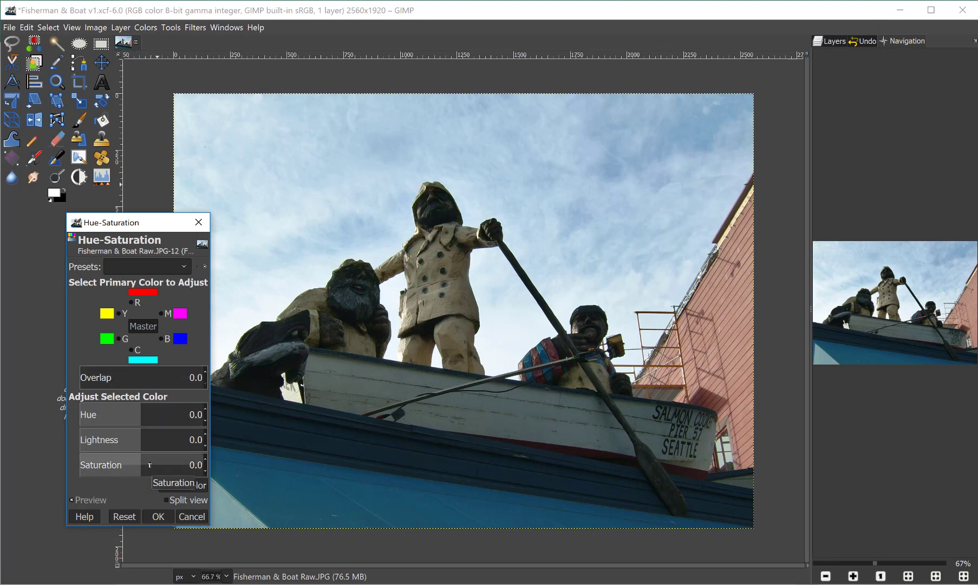
pyautogui.moveTo(149, 464)
pyautogui.mouseDown()
pyautogui.moveTo(178, 464)
pyautogui.moveTo(125, 465)
pyautogui.moveTo(149, 465)
pyautogui.mouseUp()
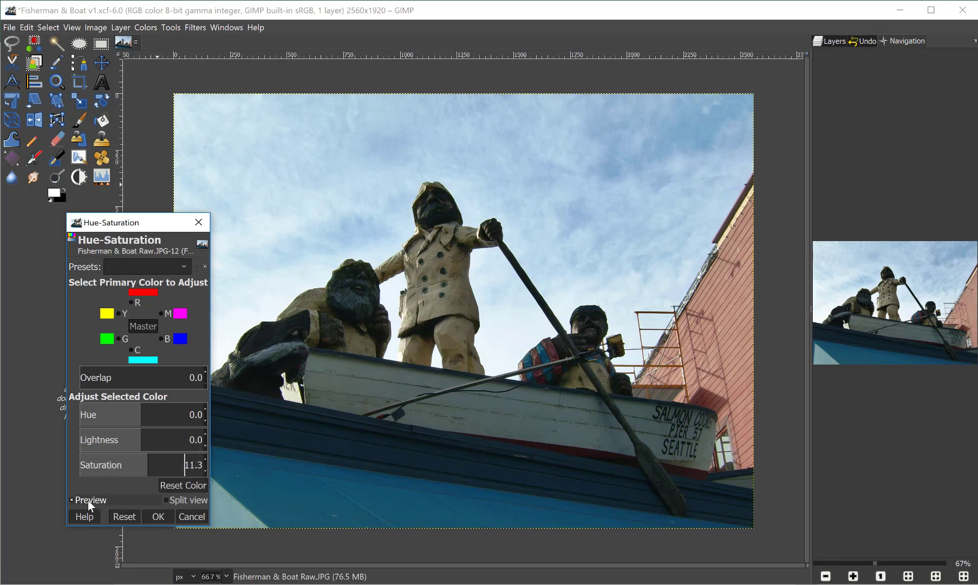
# - Compare the photo's colors repeatedly with the Hue-Saturation preview off and on
pyautogui.click(72, 498)
pyautogui.click(72, 498)
pyautogui.click(72, 498)
pyautogui.click(72, 498)
pyautogui.click(72, 498)
pyautogui.click(72, 498)
pyautogui.click(72, 498)
pyautogui.click(72, 498)
pyautogui.click(72, 498)
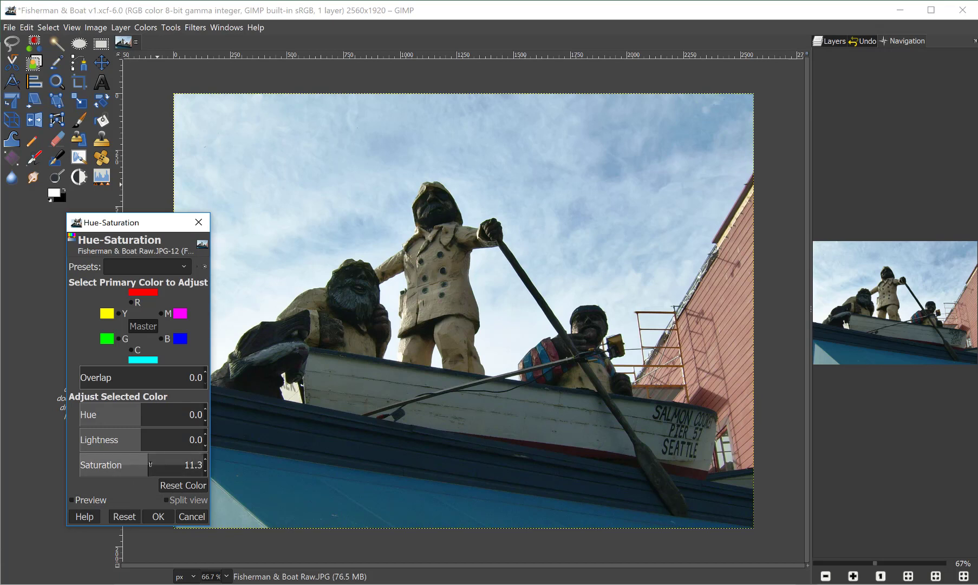
# - Lower the Master saturation to 6.9, compare it with the preview off and on, and apply the Hue-Saturation adjustment
pyautogui.moveTo(149, 460); pyautogui.dragTo(145, 460)
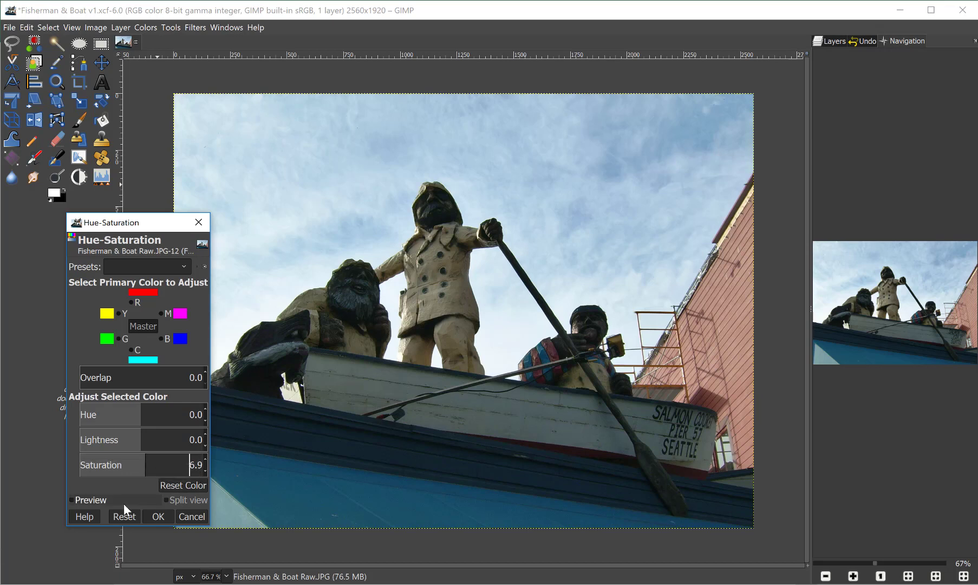
pyautogui.click(73, 498)
pyautogui.click(73, 499)
pyautogui.click(72, 498)
pyautogui.click(72, 499)
pyautogui.click(72, 498)
pyautogui.click(159, 517)
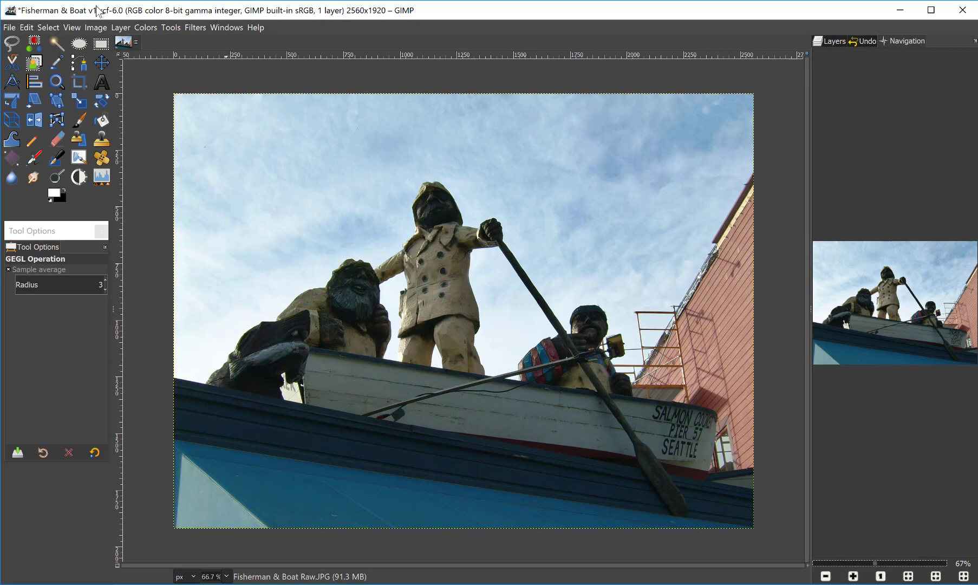
# - Save the adjusted photo to its existing XCF file, Fisherman & Boat v1.xcf
pyautogui.click(12, 28)
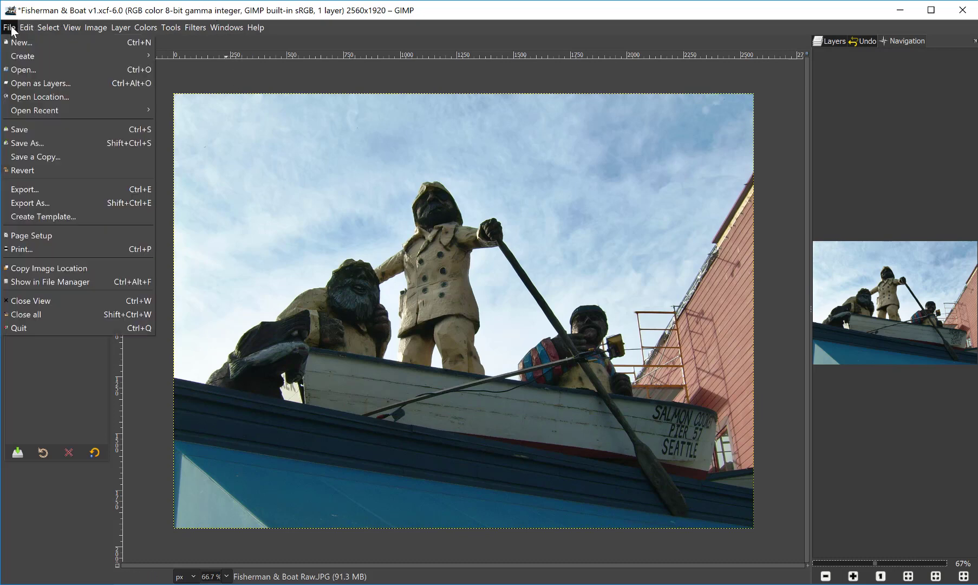
pyautogui.click(28, 129)
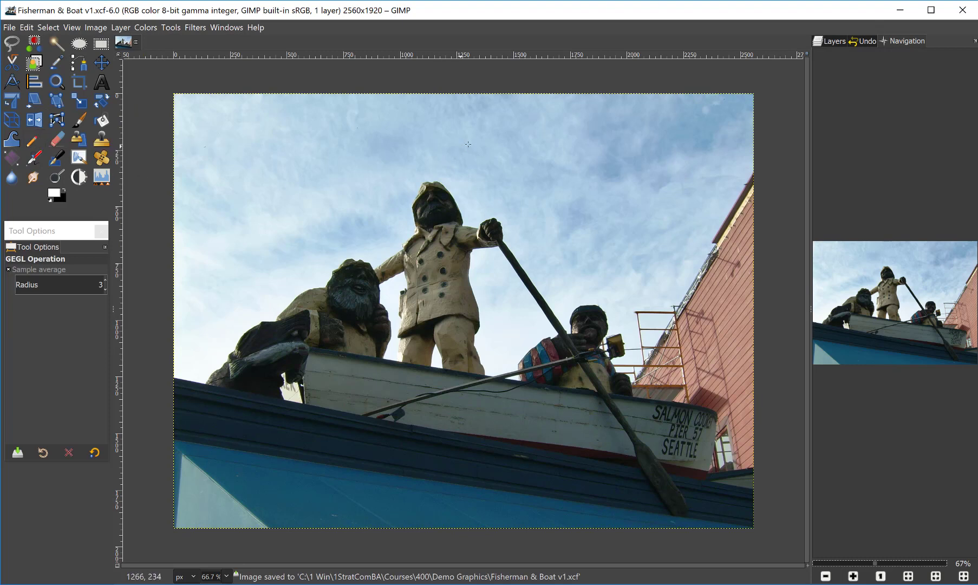